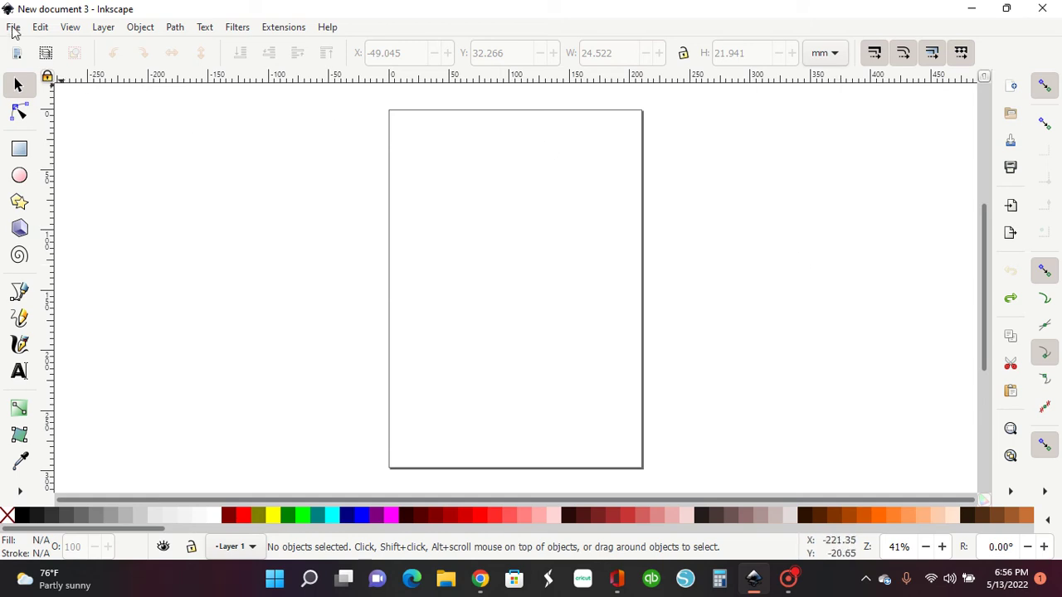
Import the IvyLeaf SVG as editable objects and move it toward the page.
{"action": "left_click", "coordinate": [13, 30]}
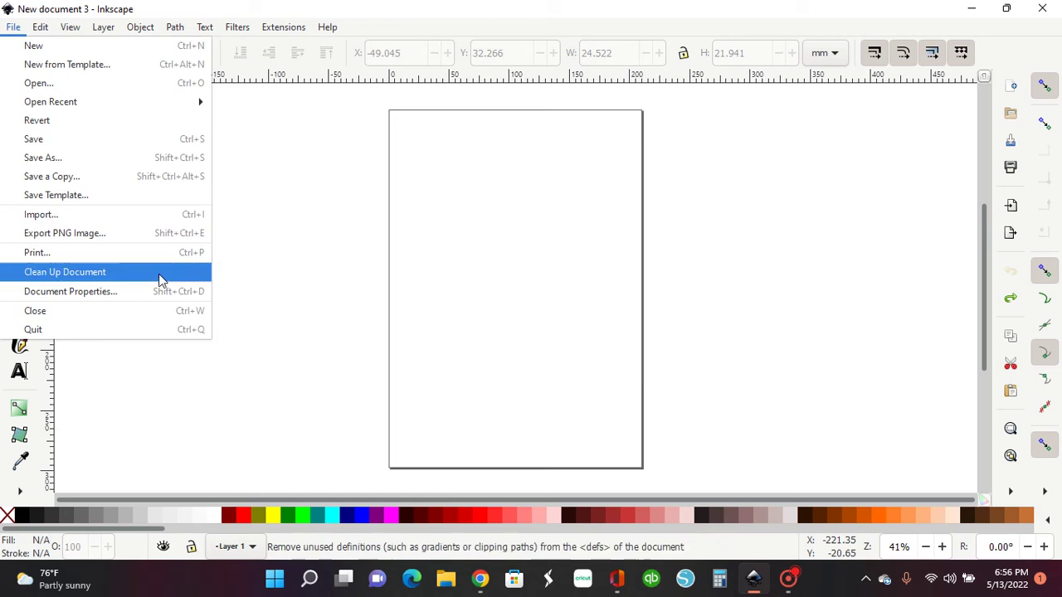
{"action": "left_click", "coordinate": [41, 215]}
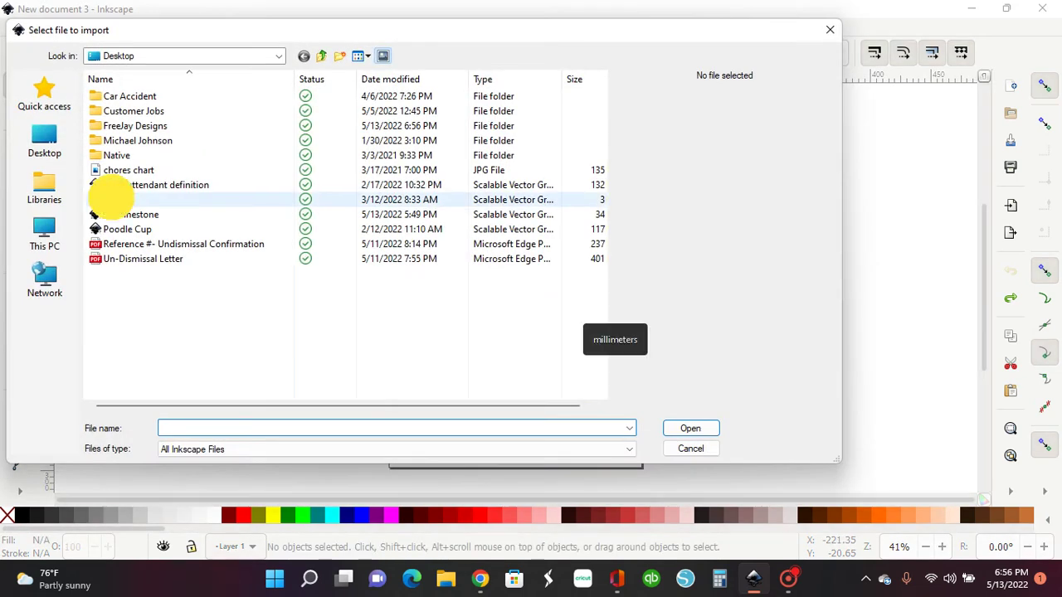
{"action": "double_click", "coordinate": [111, 197]}
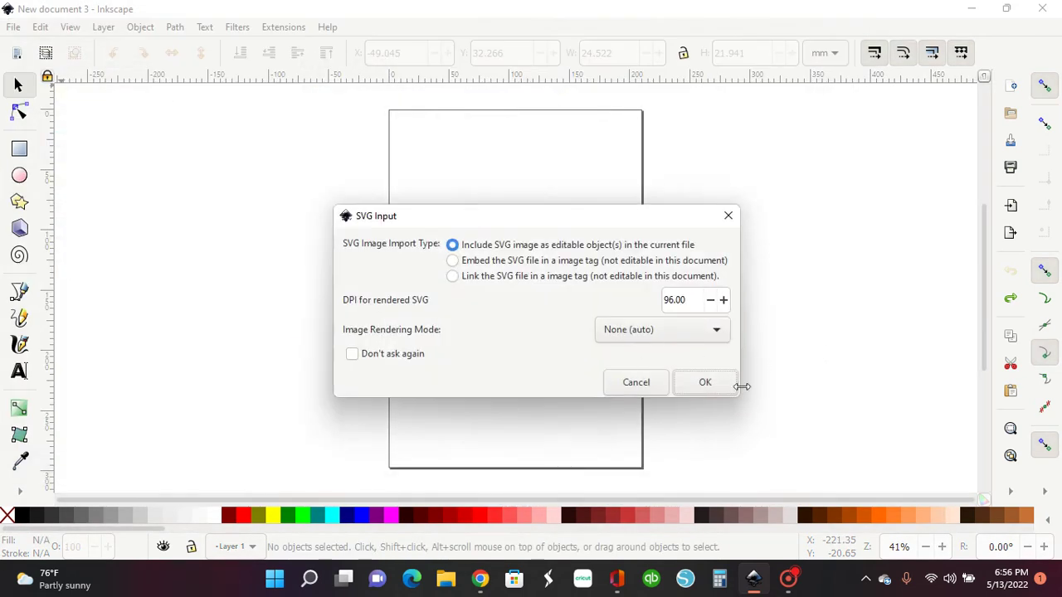
{"action": "left_click_drag", "start_coordinate": [477, 220], "coordinate": [468, 207]}
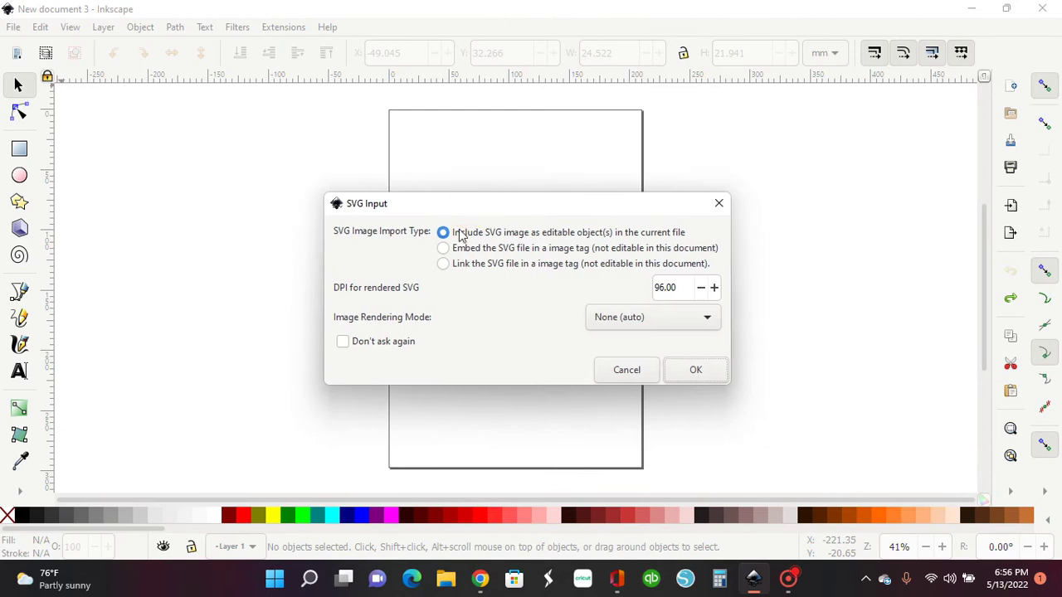
{"action": "left_click", "coordinate": [700, 369]}
{"action": "left_click_drag", "start_coordinate": [821, 356], "coordinate": [534, 340]}
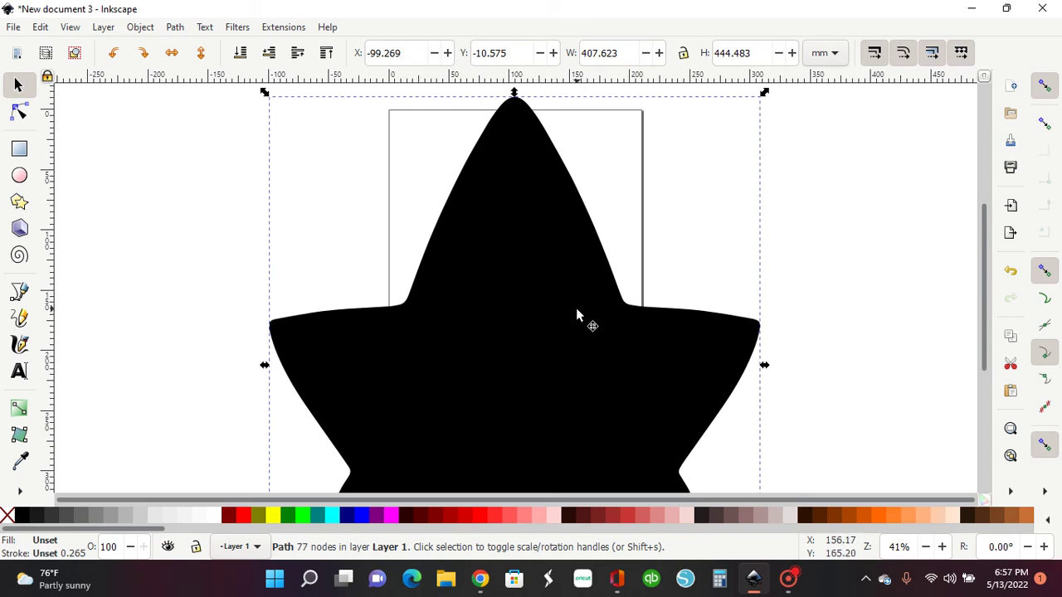
Resize the ivy leaf to 3.75 × 3.75 inches.
{"action": "left_click", "coordinate": [833, 55]}
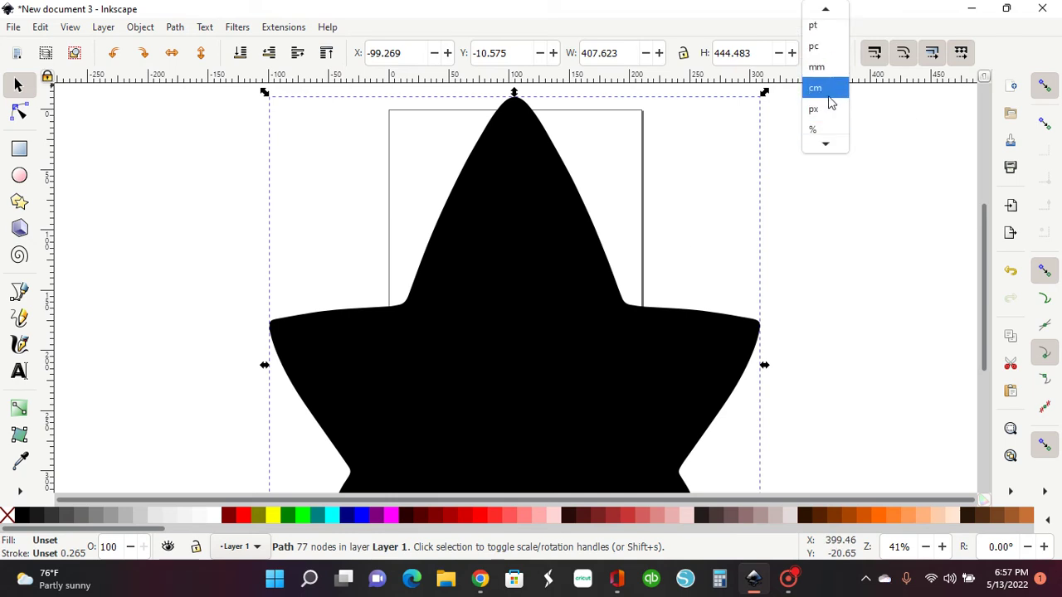
{"action": "left_click", "coordinate": [822, 20]}
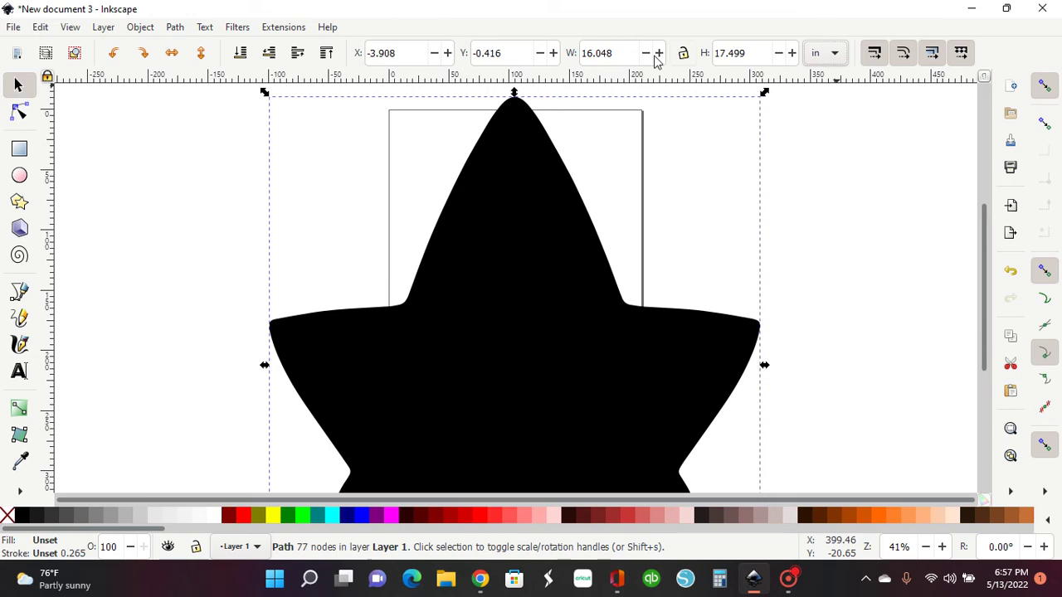
{"action": "double_click", "coordinate": [598, 53]}
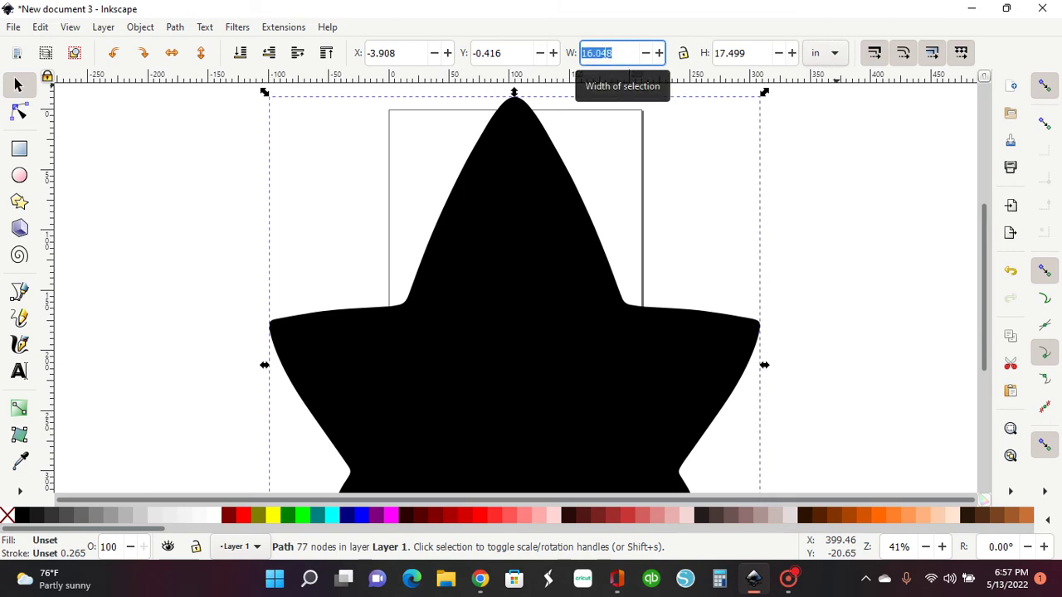
{"action": "type", "text": "3.75"}
{"action": "key", "text": "Tab"}
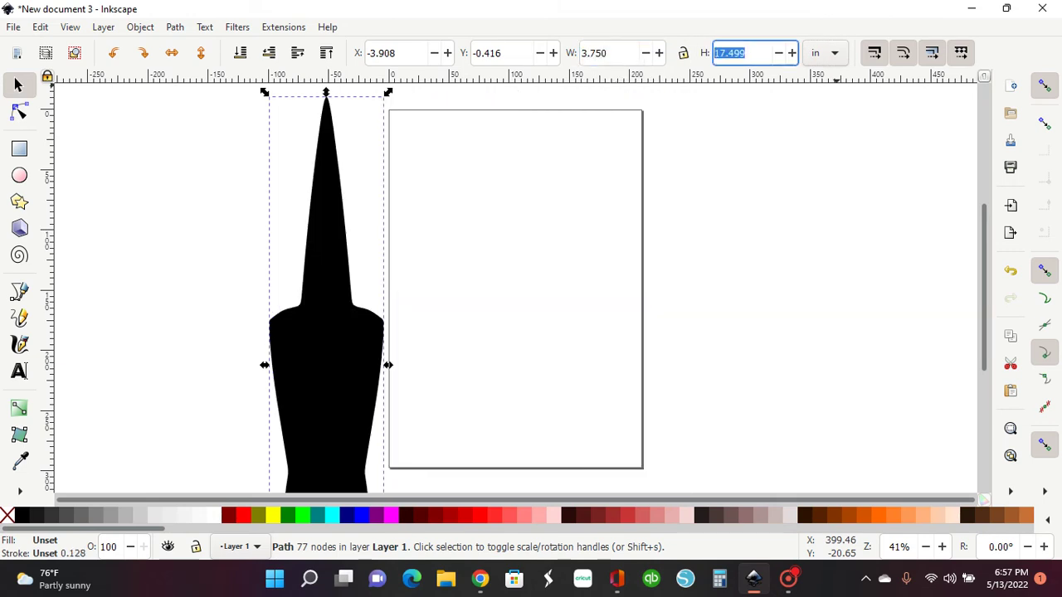
{"action": "type", "text": "3.75"}
{"action": "key", "text": "Return"}
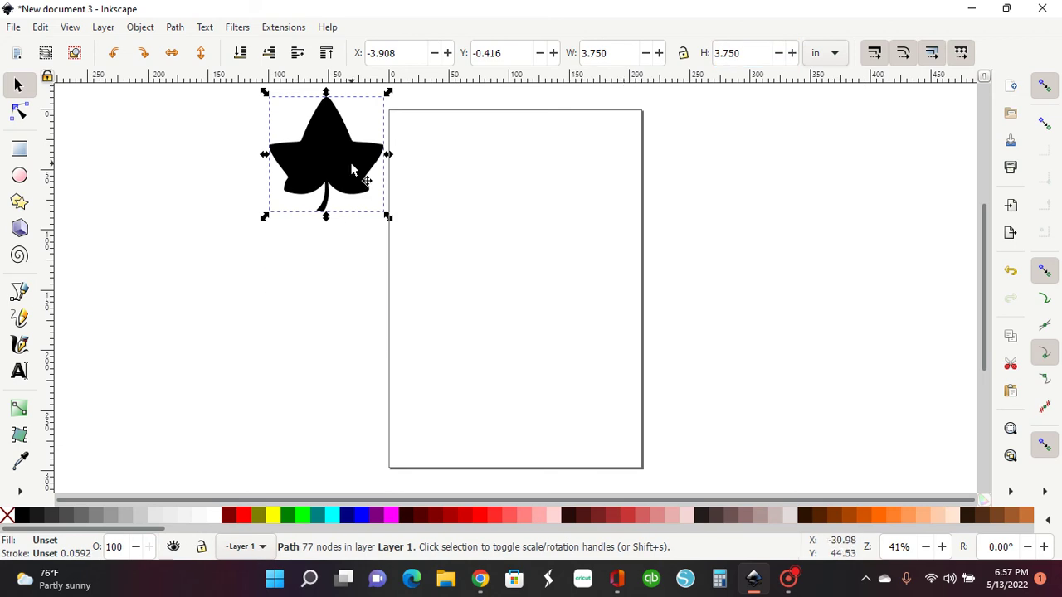
Centre the leaf on the page and zoom in.
{"action": "left_click_drag", "start_coordinate": [344, 152], "coordinate": [549, 267]}
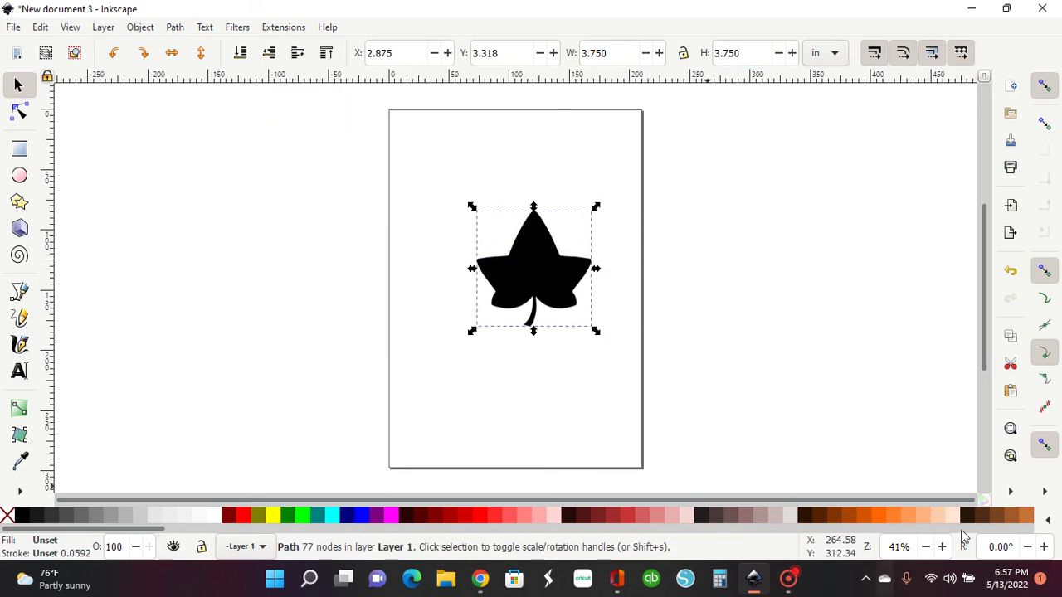
{"action": "left_click", "coordinate": [943, 547]}
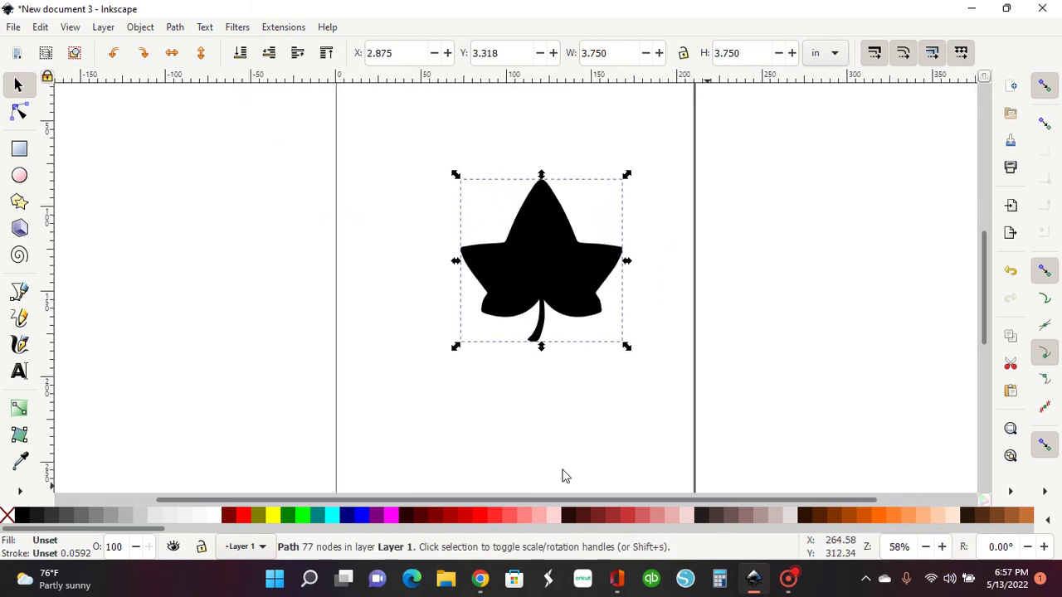
{"action": "left_click_drag", "start_coordinate": [569, 260], "coordinate": [530, 277]}
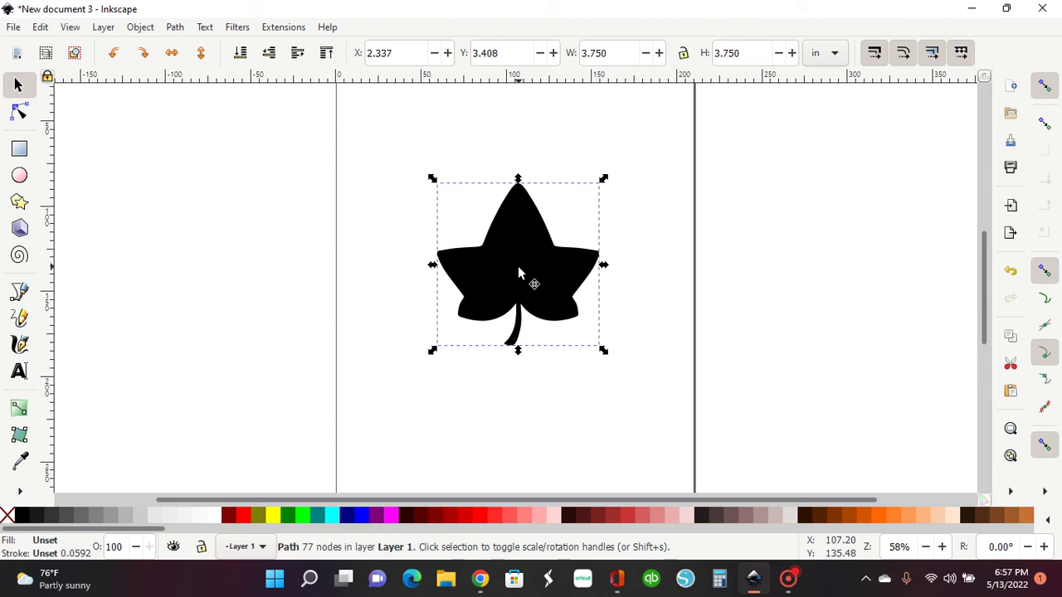
{"action": "left_click", "coordinate": [19, 149]}
Draw a rectangle over the leaf, fill it blue, and lower it to the bottom.
{"action": "left_click_drag", "start_coordinate": [409, 157], "coordinate": [649, 392]}
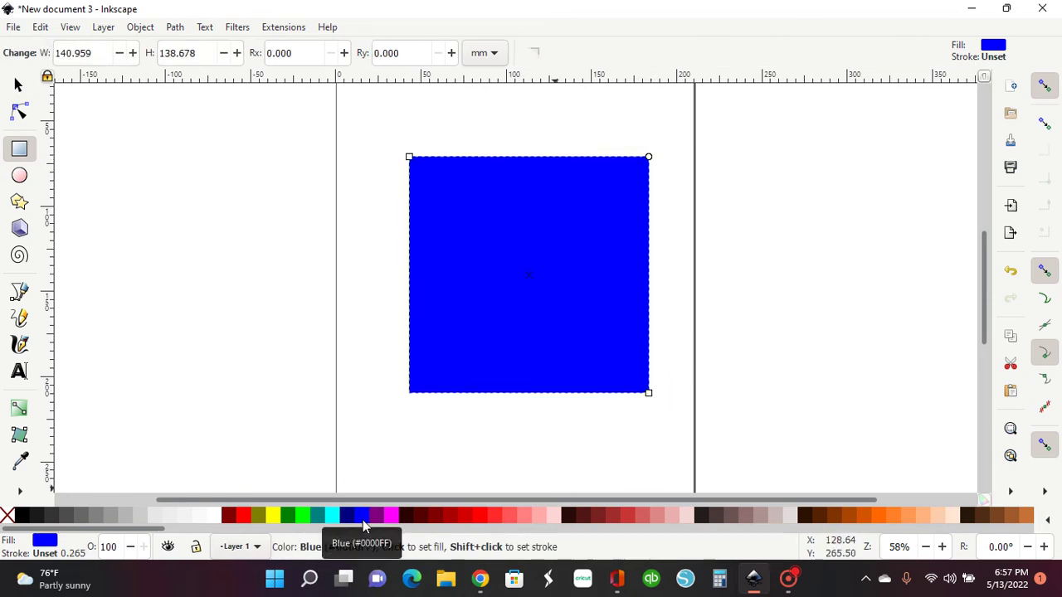
{"action": "left_click", "coordinate": [390, 515]}
{"action": "left_click", "coordinate": [438, 516]}
{"action": "left_click", "coordinate": [465, 516]}
{"action": "left_click", "coordinate": [480, 516]}
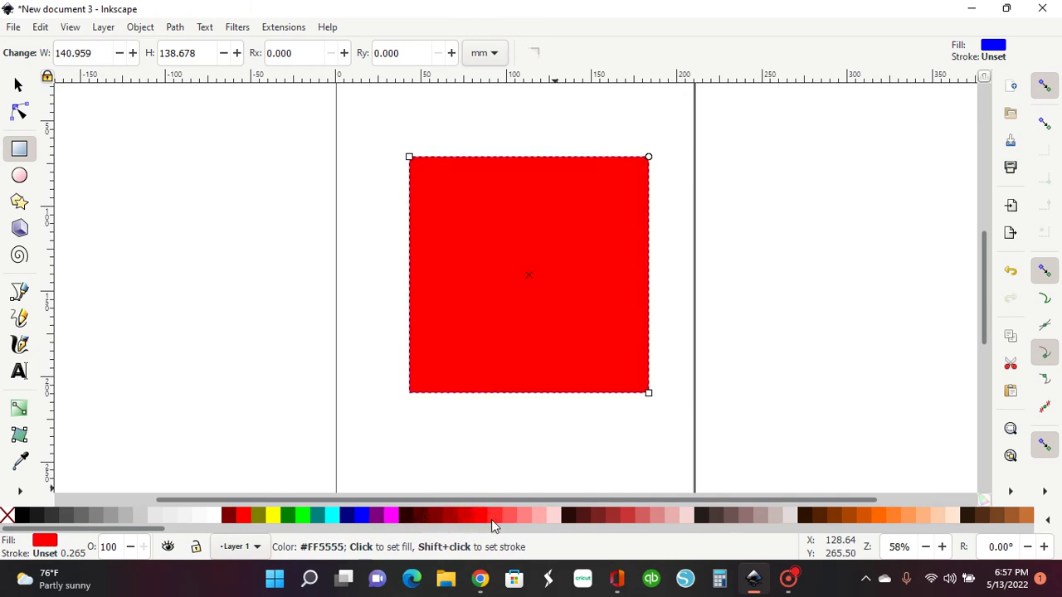
{"action": "left_click", "coordinate": [363, 517]}
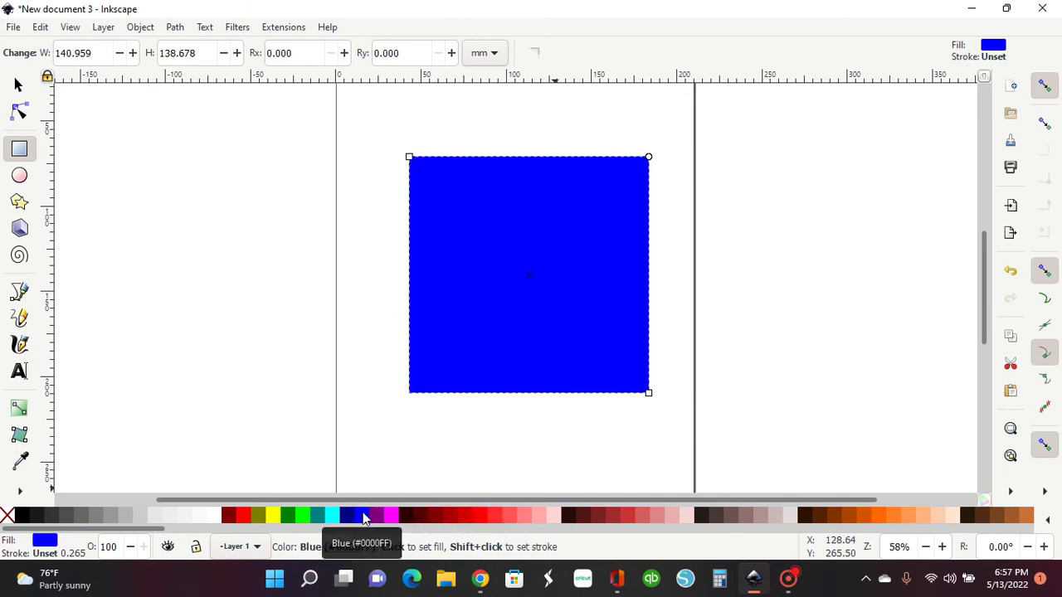
{"action": "left_click", "coordinate": [151, 31]}
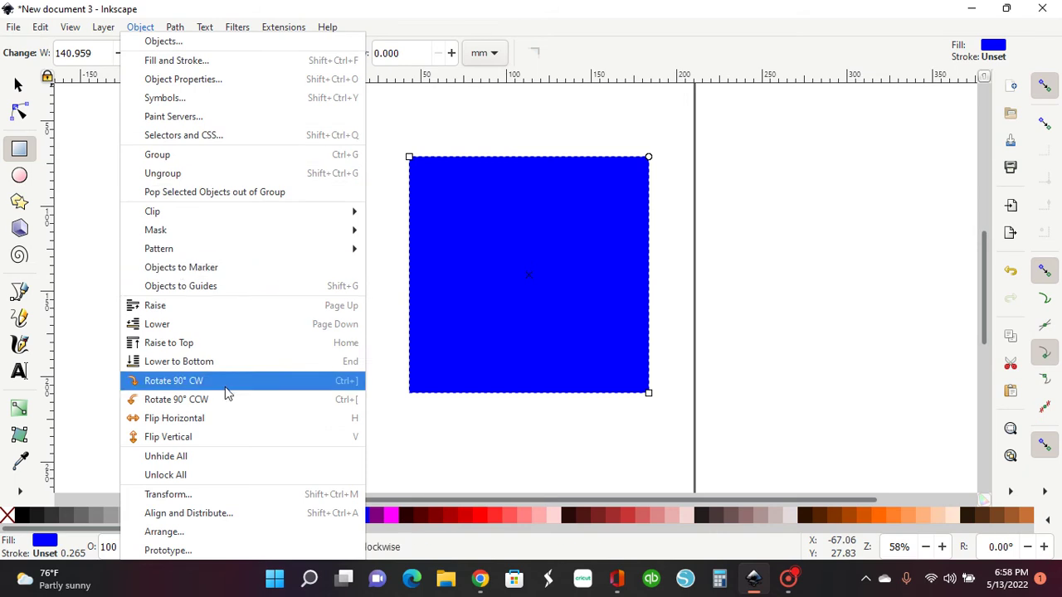
{"action": "left_click", "coordinate": [182, 363]}
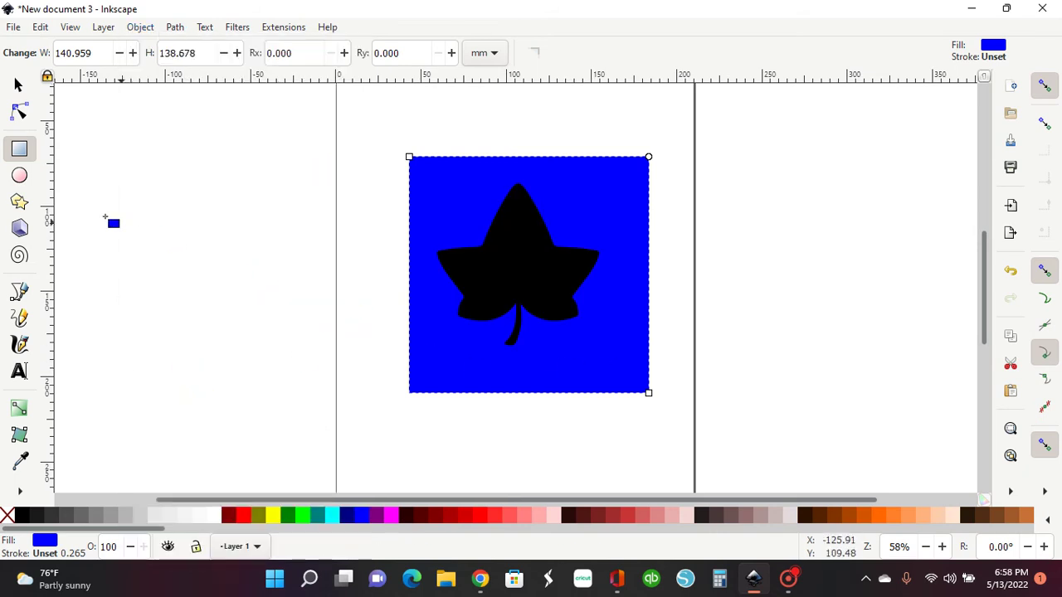
Draw a small ellipse left of the page and size it to 3.2 × 3.2 mm.
{"action": "left_click", "coordinate": [19, 176]}
{"action": "left_click_drag", "start_coordinate": [308, 168], "coordinate": [327, 186]}
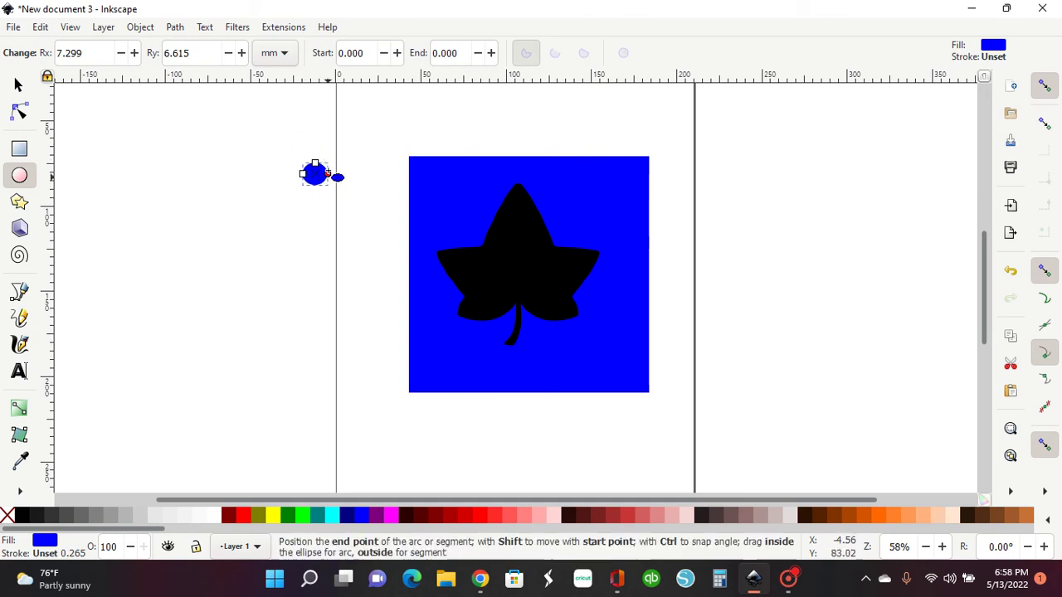
{"action": "left_click", "coordinate": [18, 86]}
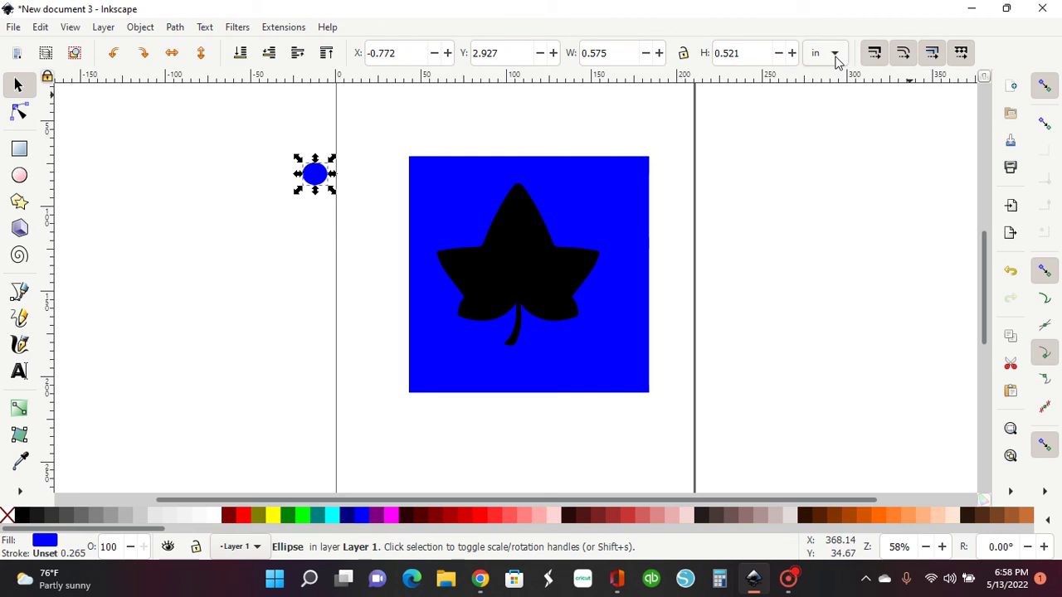
{"action": "left_click", "coordinate": [836, 59]}
{"action": "left_click", "coordinate": [829, 116]}
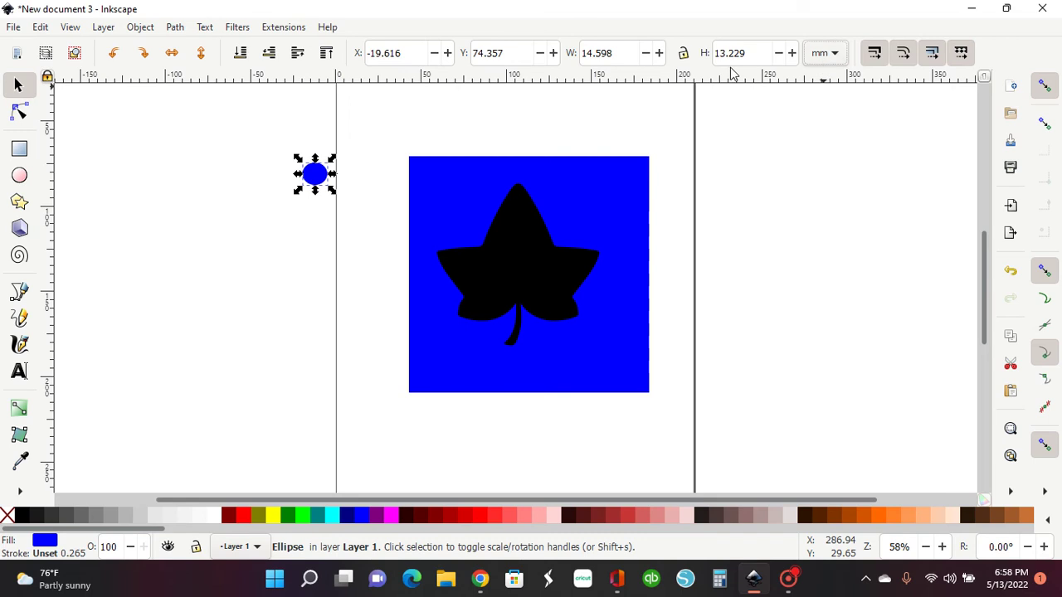
{"action": "left_click", "coordinate": [594, 55]}
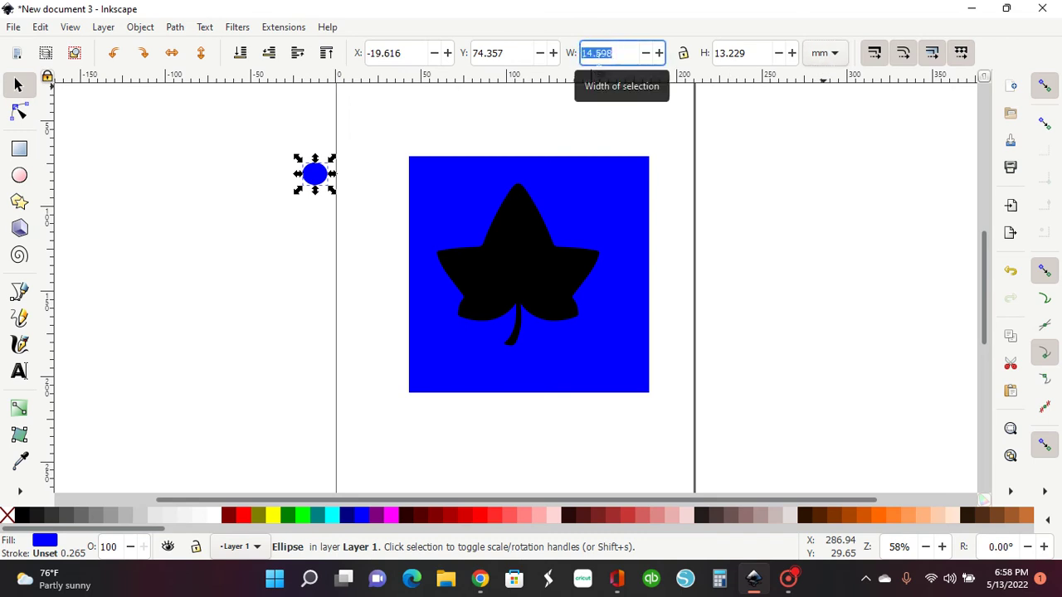
{"action": "type", "text": "3.2"}
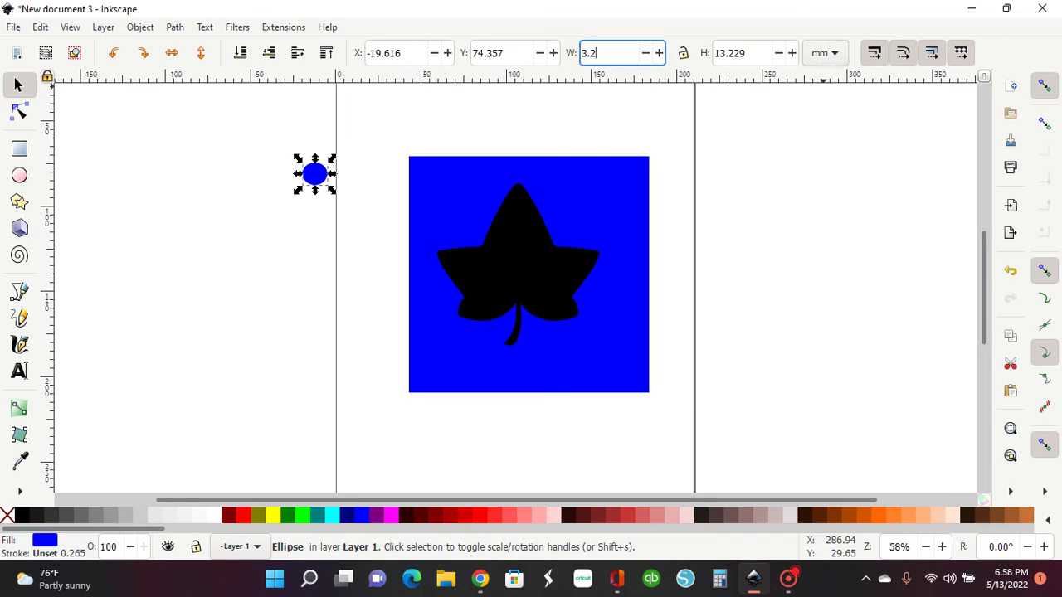
{"action": "key", "text": "Tab"}
{"action": "type", "text": "3."}
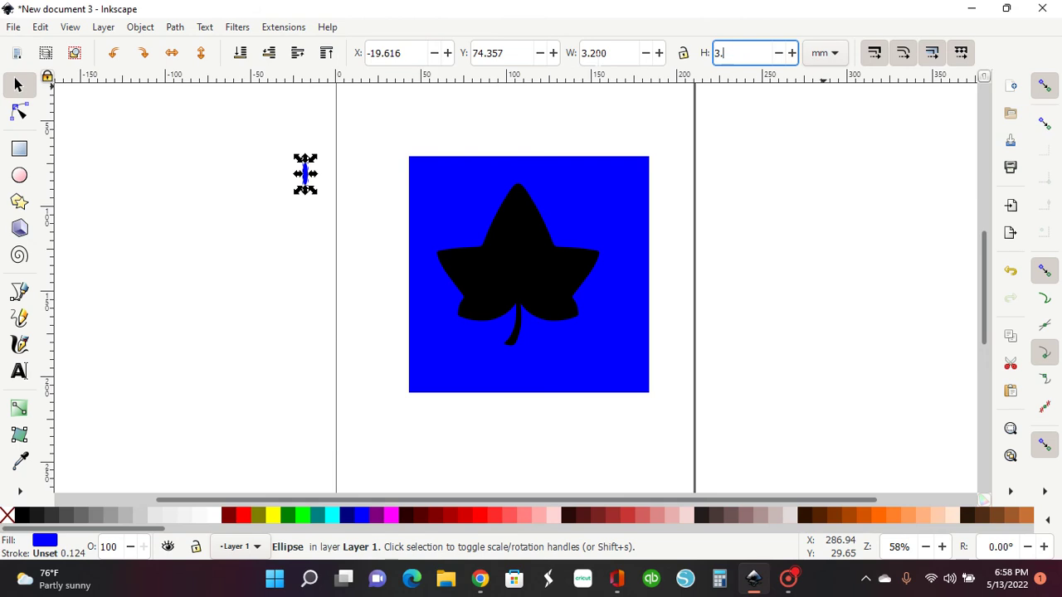
{"action": "type", "text": "2"}
{"action": "key", "text": "Return"}
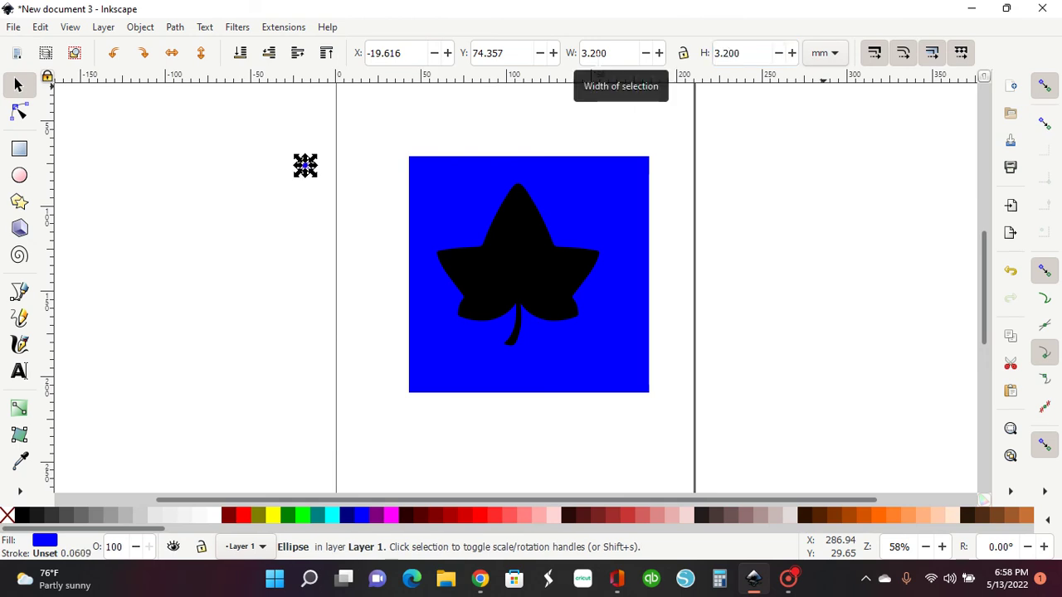
Fill the tiny circle solid black and deselect it.
{"action": "left_click", "coordinate": [219, 332]}
{"action": "left_click", "coordinate": [304, 166]}
{"action": "mouse_move", "coordinate": [89, 574]}
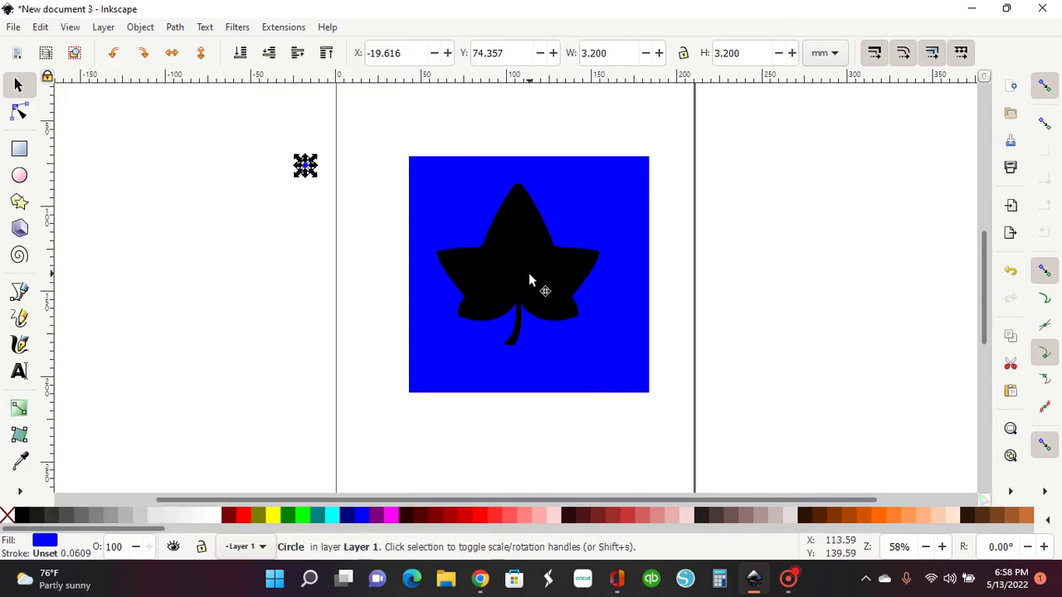
{"action": "left_click", "coordinate": [22, 515]}
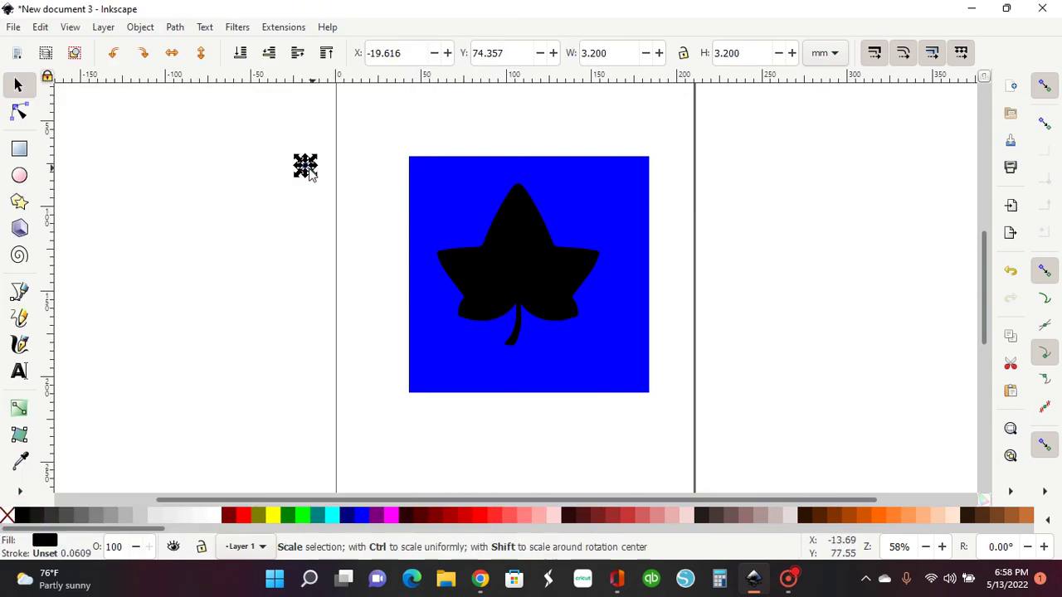
{"action": "left_click", "coordinate": [301, 271]}
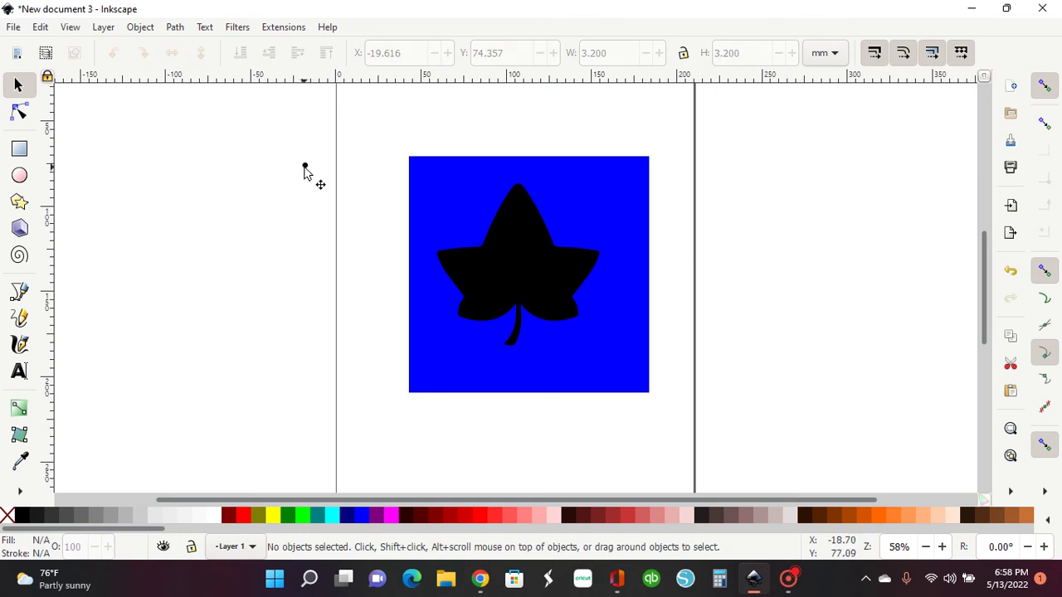
Drag the tiny black circle onto the blue square's top-left corner.
{"action": "left_click_drag", "start_coordinate": [304, 166], "coordinate": [435, 183]}
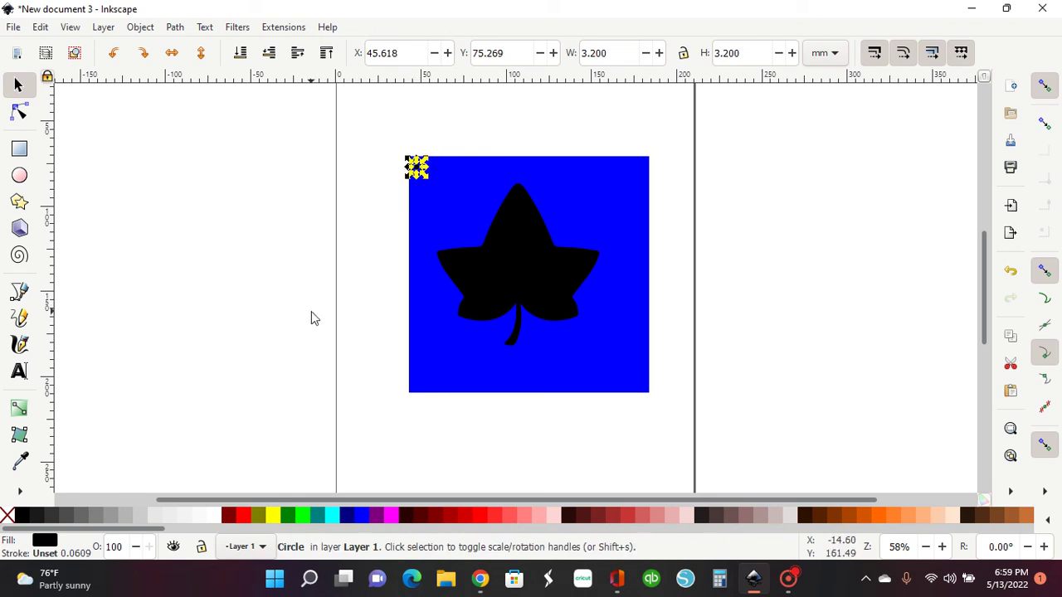
Unset the tiny circle's fill and open the Create Tiled Clones dialog.
{"action": "right_click", "coordinate": [48, 544]}
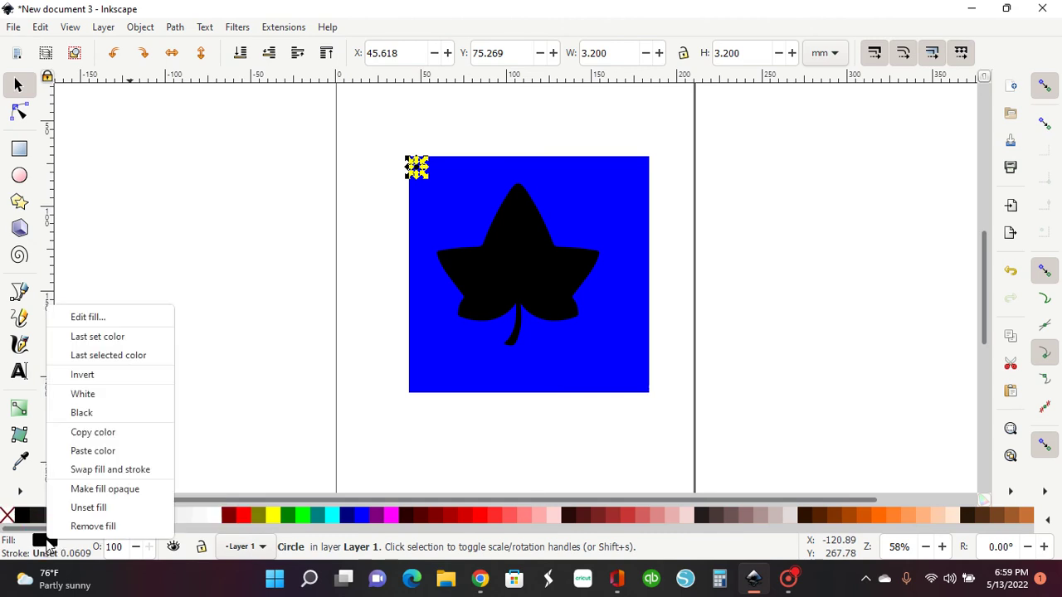
{"action": "left_click", "coordinate": [89, 508]}
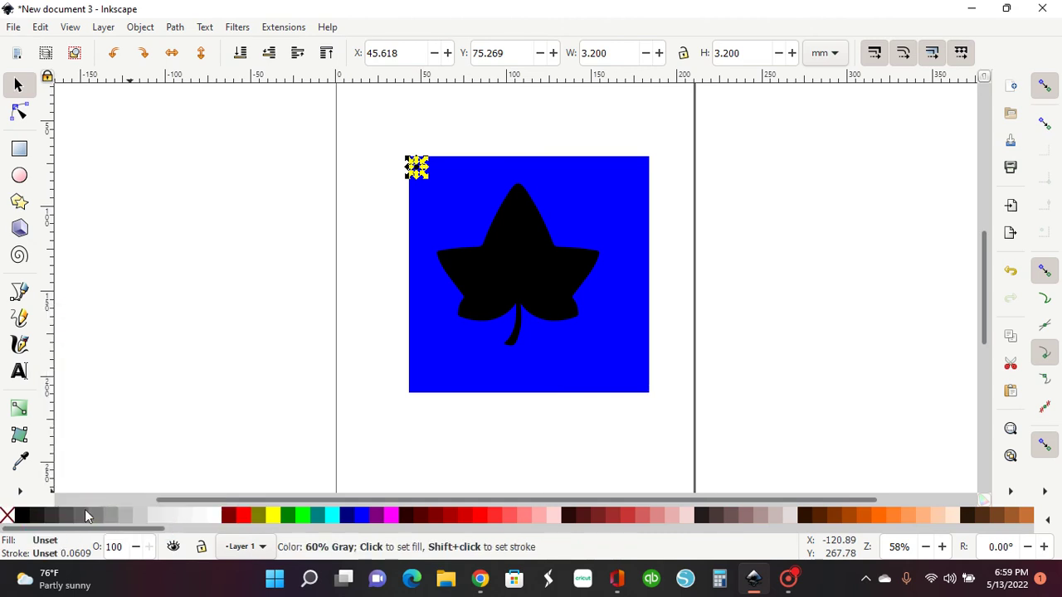
{"action": "left_click", "coordinate": [39, 26]}
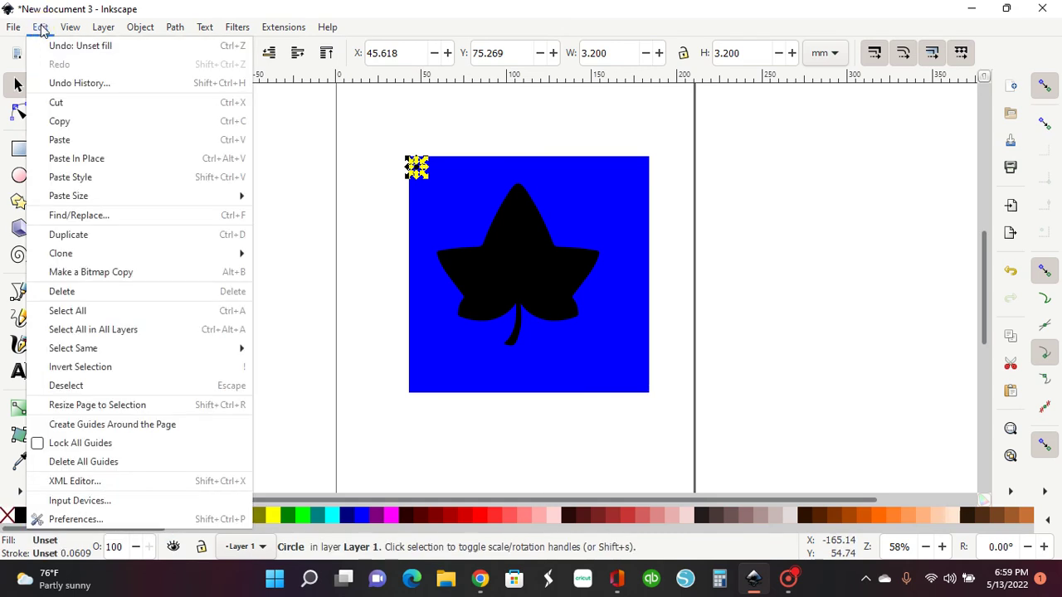
{"action": "mouse_move", "coordinate": [212, 264]}
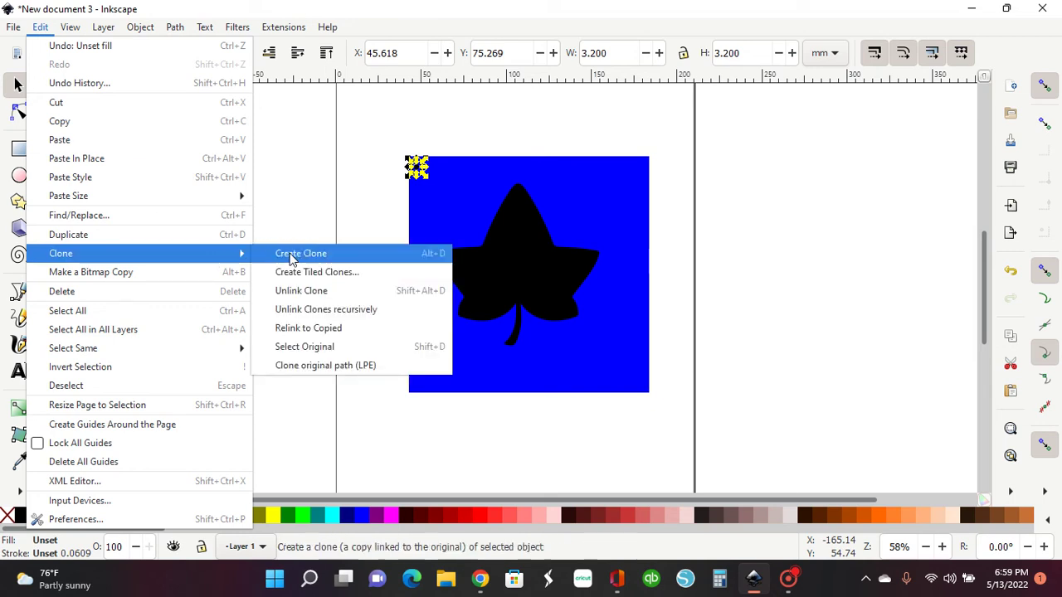
{"action": "left_click", "coordinate": [306, 276]}
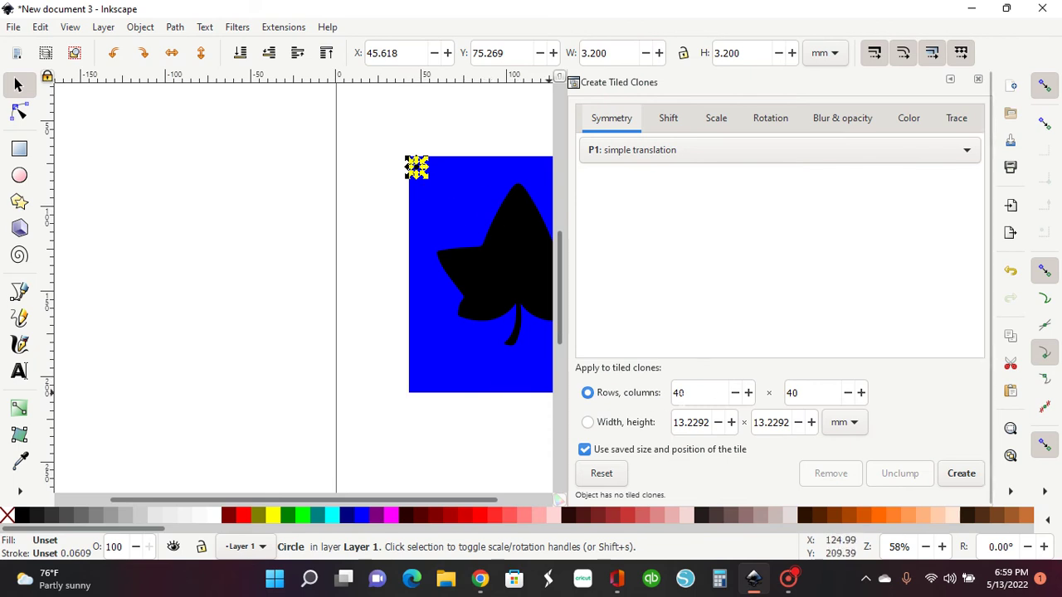
Enable tracing to pick and apply the drawing's colour, then create 40 × 40 clones.
{"action": "left_click", "coordinate": [665, 127]}
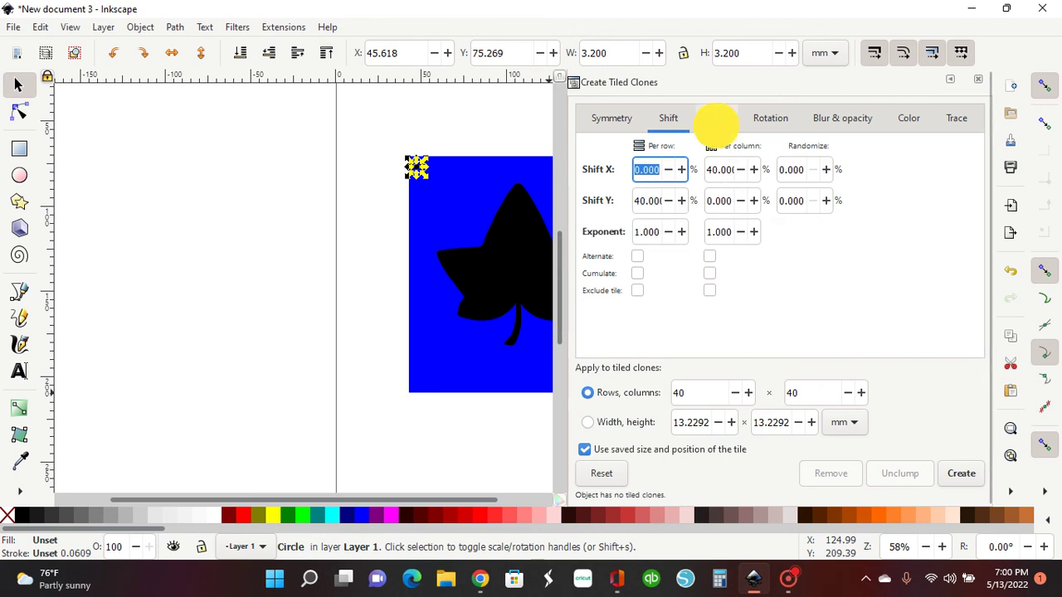
{"action": "left_click", "coordinate": [716, 123]}
{"action": "left_click", "coordinate": [767, 123]}
{"action": "left_click", "coordinate": [834, 123]}
{"action": "left_click", "coordinate": [906, 120]}
{"action": "left_click", "coordinate": [961, 129]}
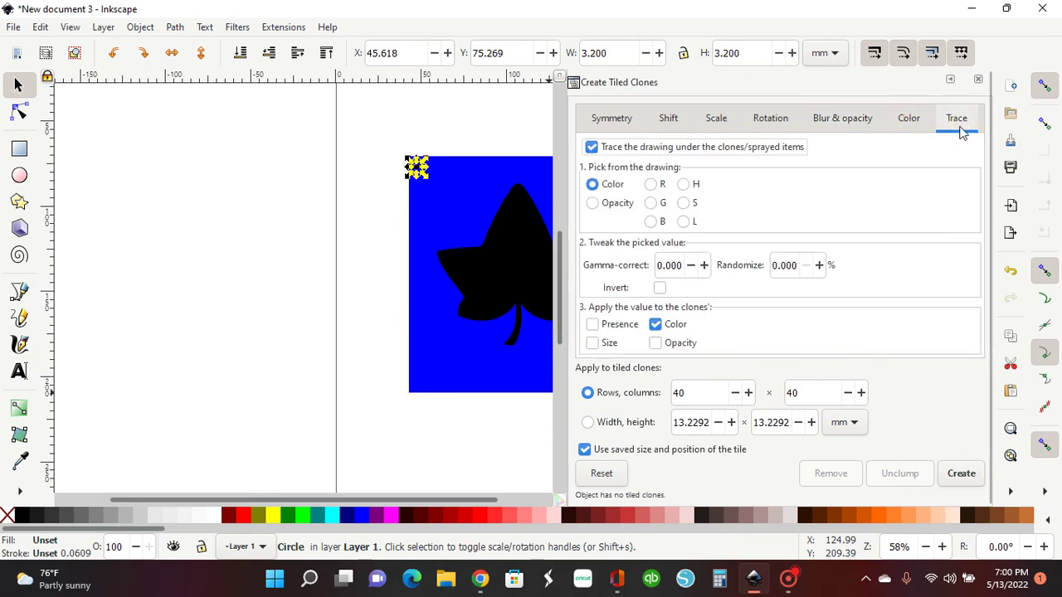
{"action": "left_click", "coordinate": [965, 482]}
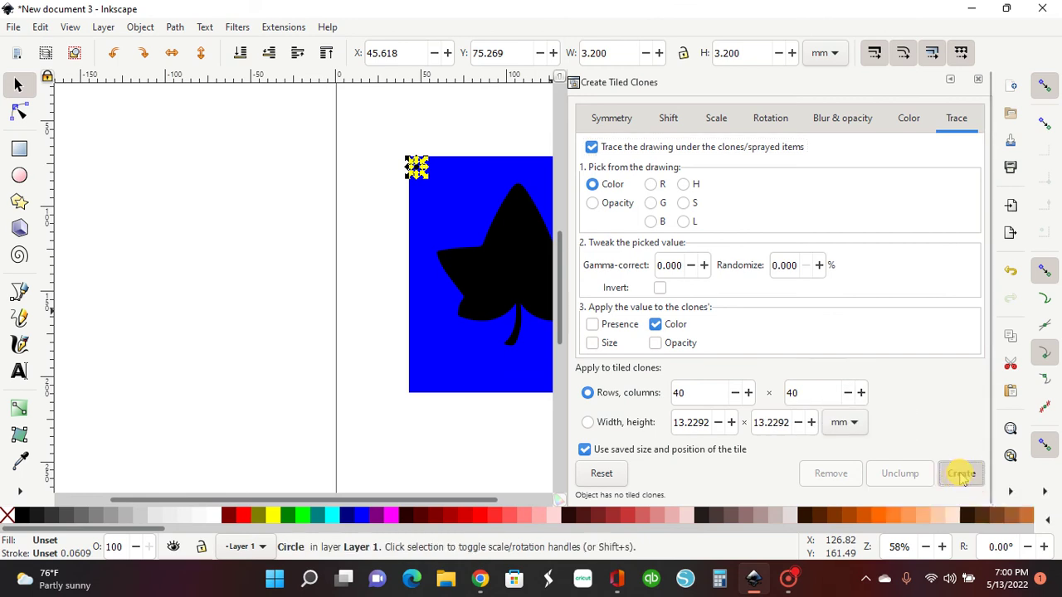
Close the dialog and delete the clone dots lying right of and below the square.
{"action": "left_click", "coordinate": [978, 80]}
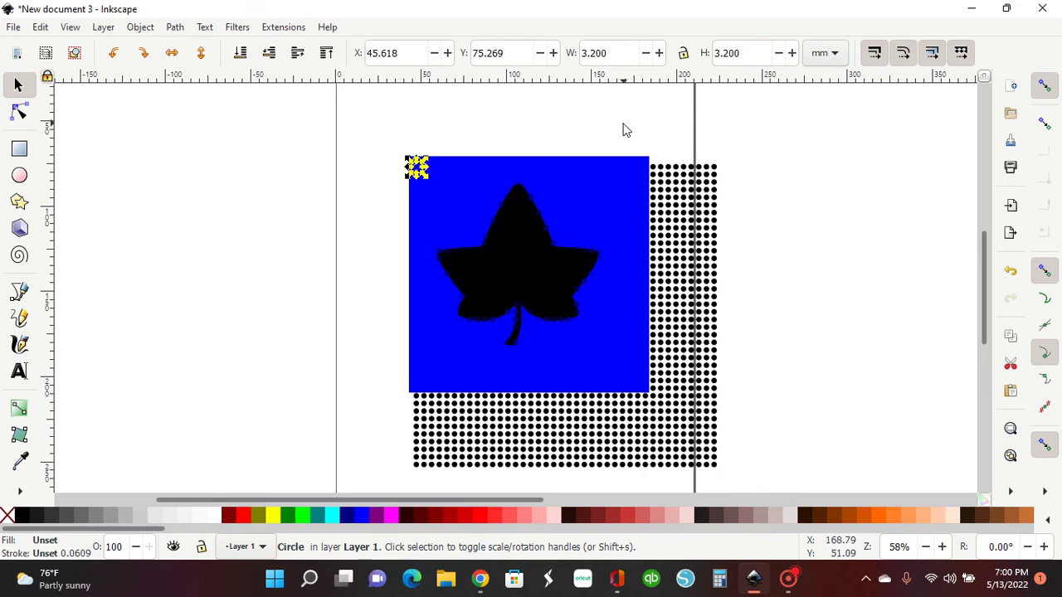
{"action": "mouse_move", "coordinate": [633, 119]}
{"action": "left_mouse_down"}
{"action": "mouse_move", "coordinate": [705, 396]}
{"action": "mouse_move", "coordinate": [751, 496]}
{"action": "left_mouse_up"}
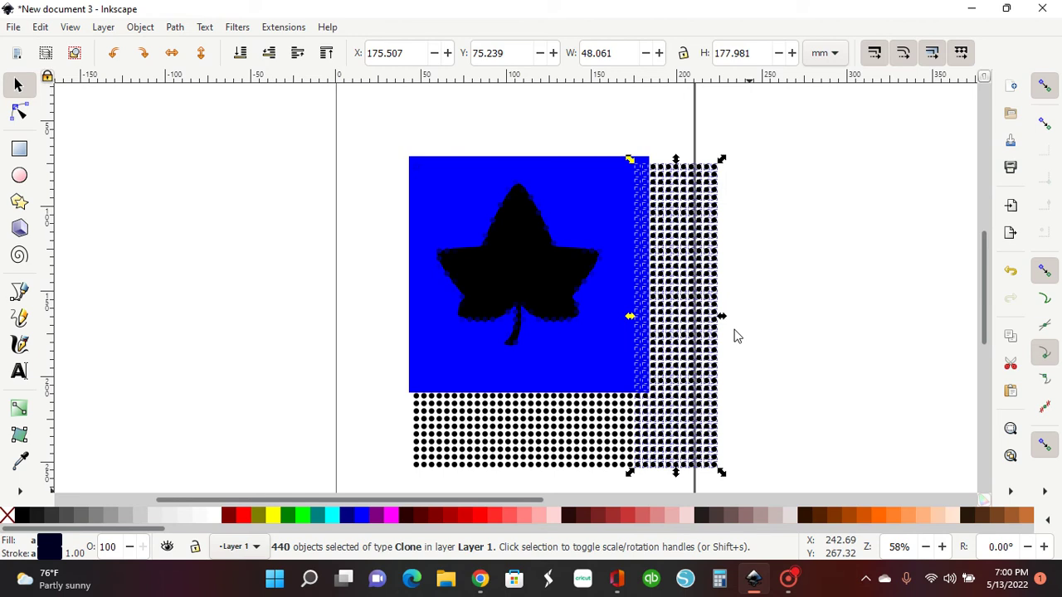
{"action": "key", "text": "Delete"}
{"action": "mouse_move", "coordinate": [678, 484]}
{"action": "left_mouse_down"}
{"action": "mouse_move", "coordinate": [445, 451]}
{"action": "mouse_move", "coordinate": [375, 390]}
{"action": "left_mouse_up"}
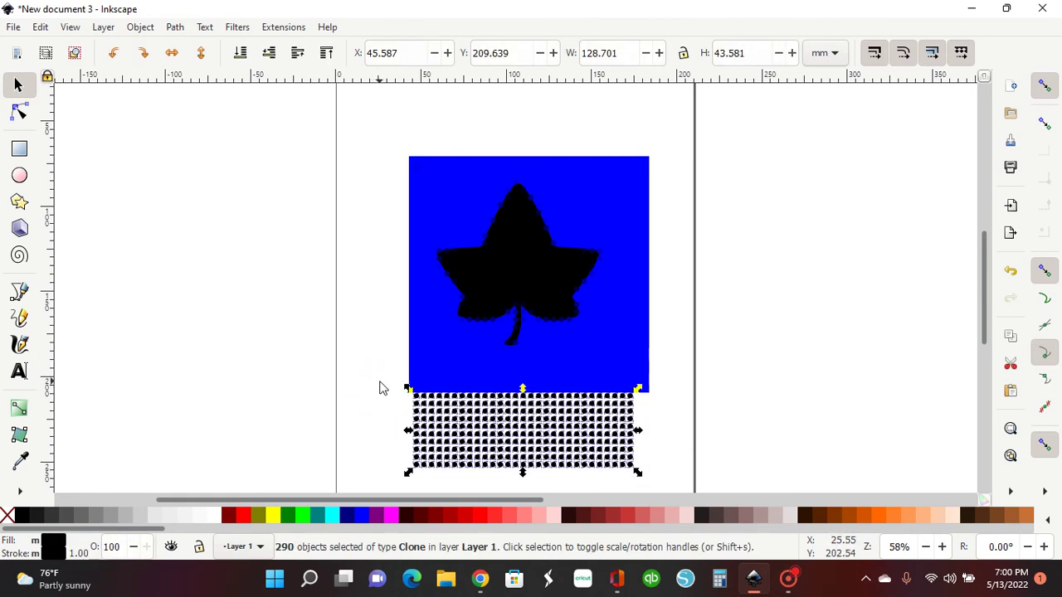
{"action": "key", "text": "Delete"}
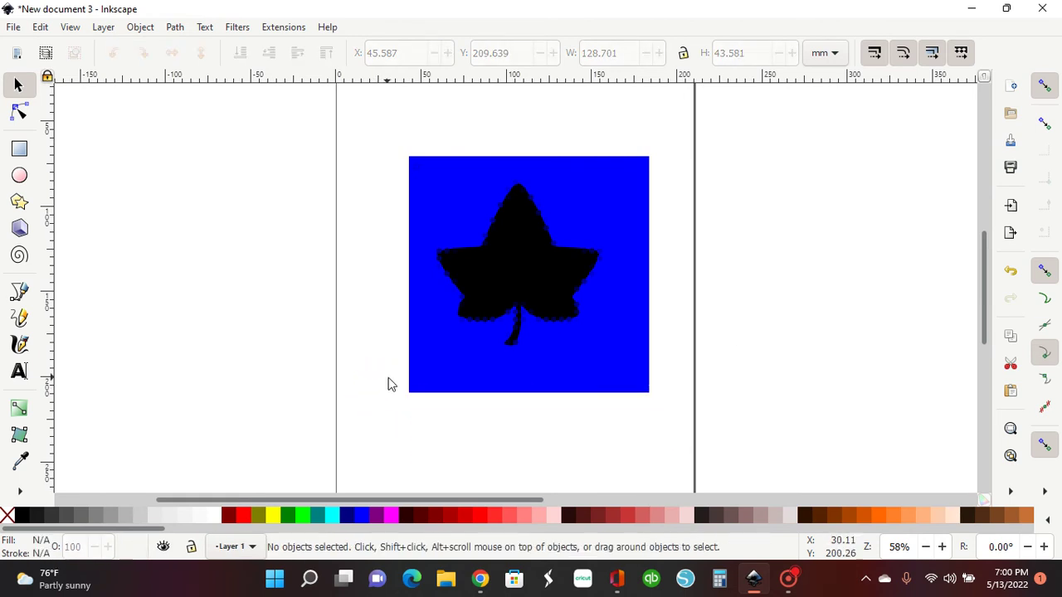
{"action": "left_click", "coordinate": [943, 548]}
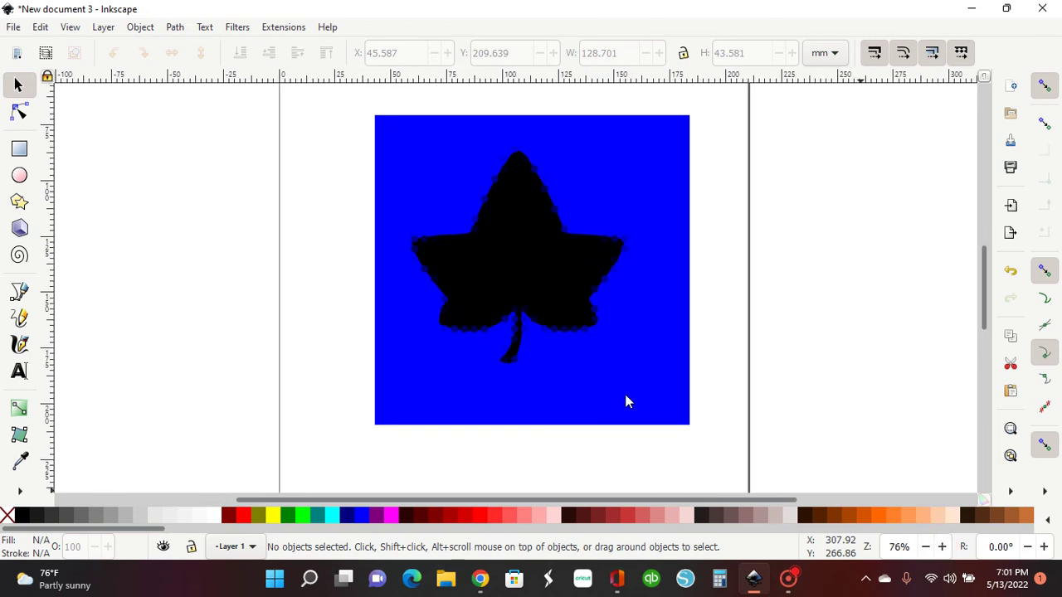
{"action": "left_click", "coordinate": [554, 366]}
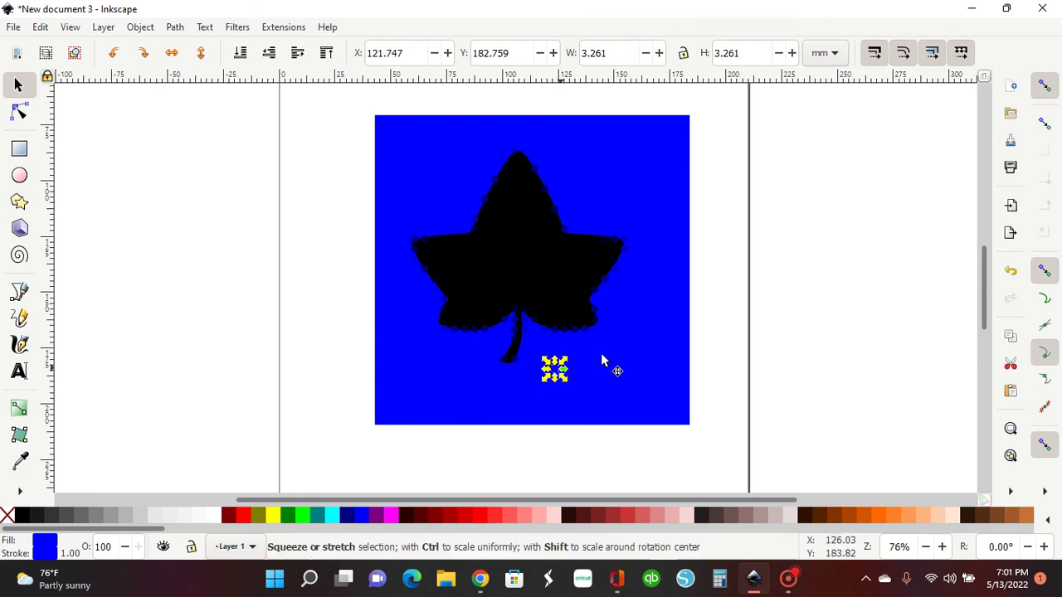
Copy the selected clone's #0000ff fill colour.
{"action": "right_click", "coordinate": [47, 546]}
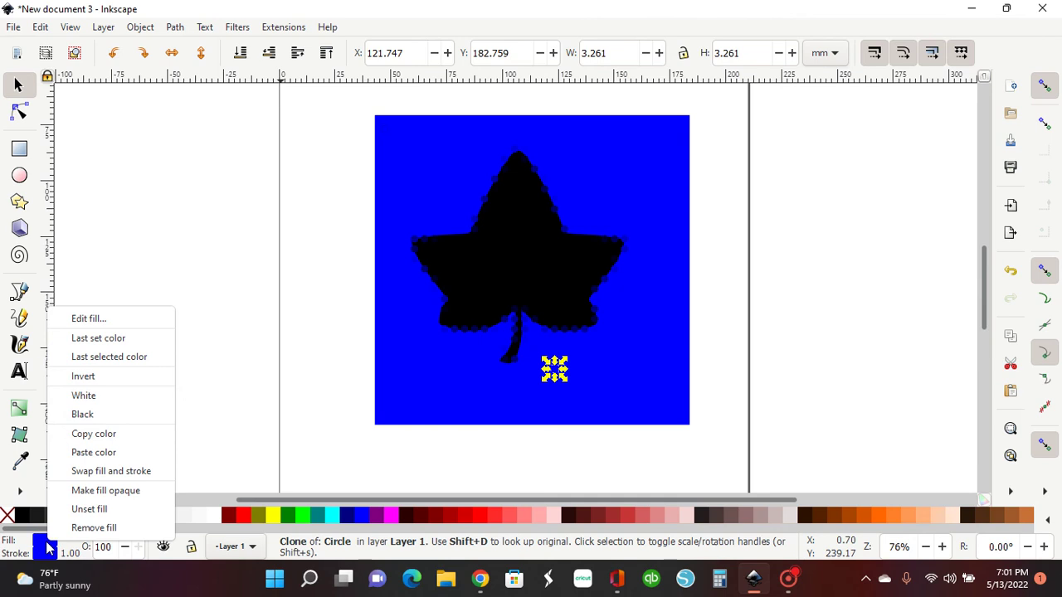
{"action": "left_click", "coordinate": [96, 436]}
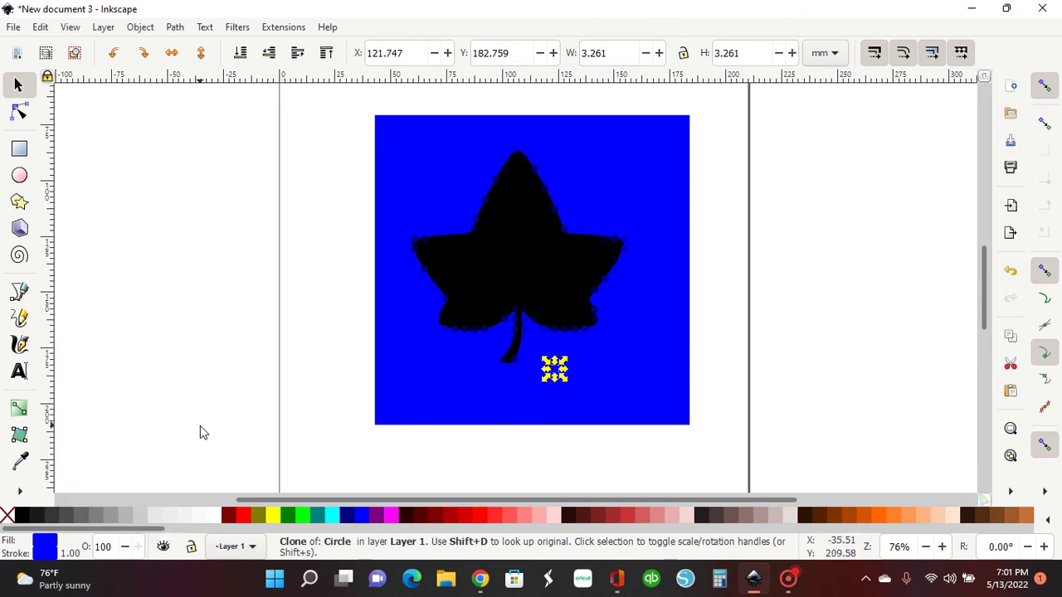
{"action": "key", "text": "ctrl"}
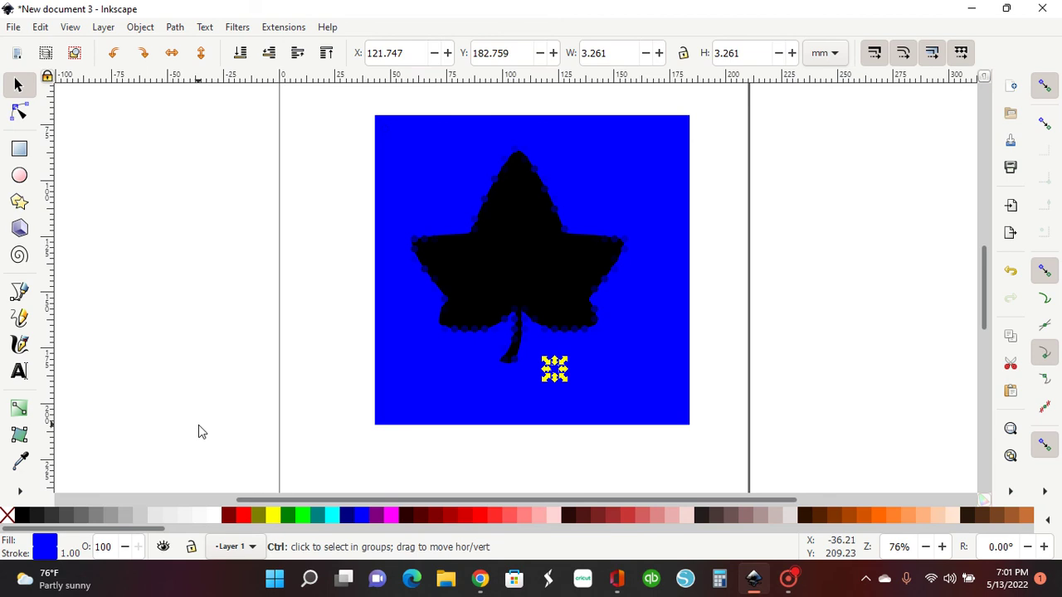
{"action": "key", "text": "ctrl+f"}
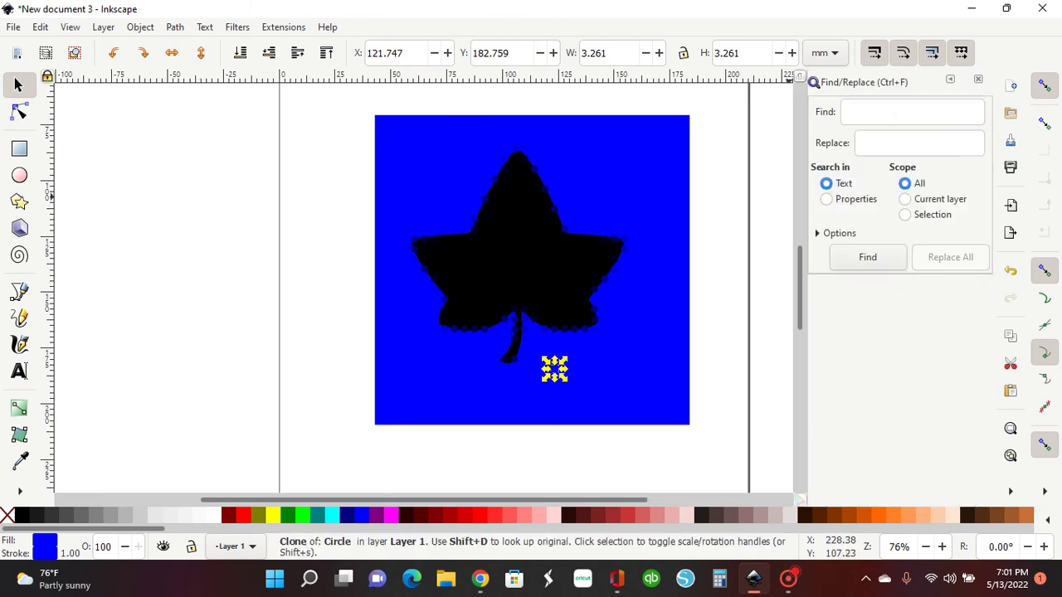
Find every object with #0000ff in its properties and delete all 626 matches.
{"action": "right_click", "coordinate": [873, 115]}
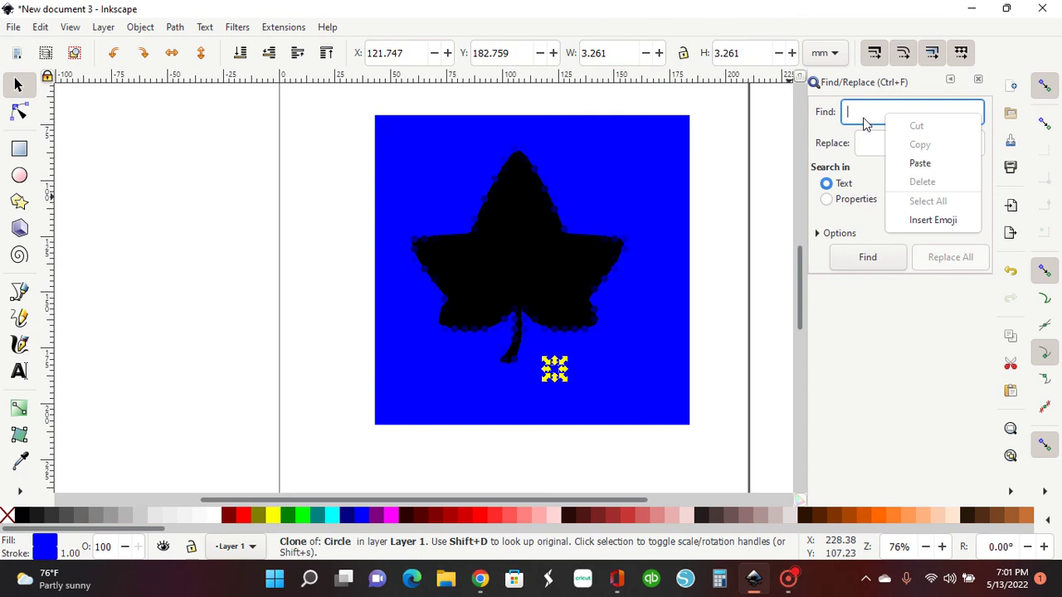
{"action": "left_click", "coordinate": [921, 162]}
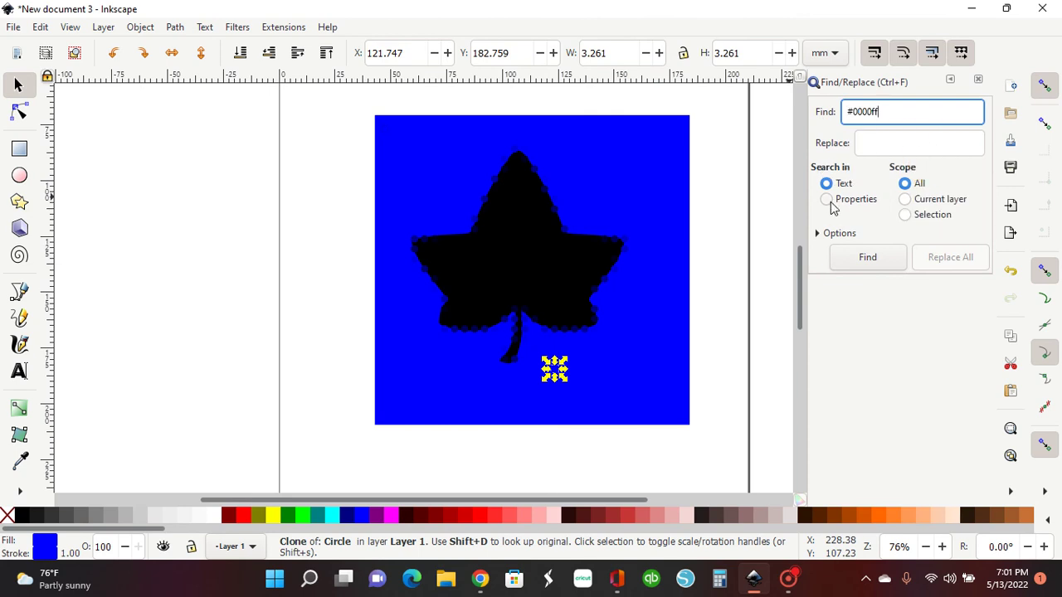
{"action": "left_click", "coordinate": [828, 204]}
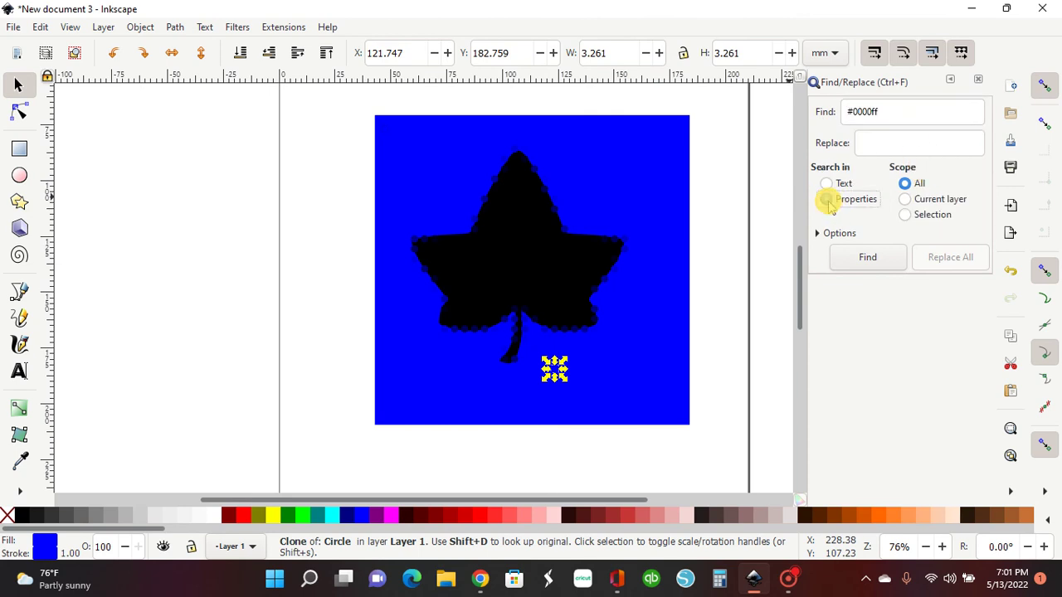
{"action": "left_click", "coordinate": [868, 258]}
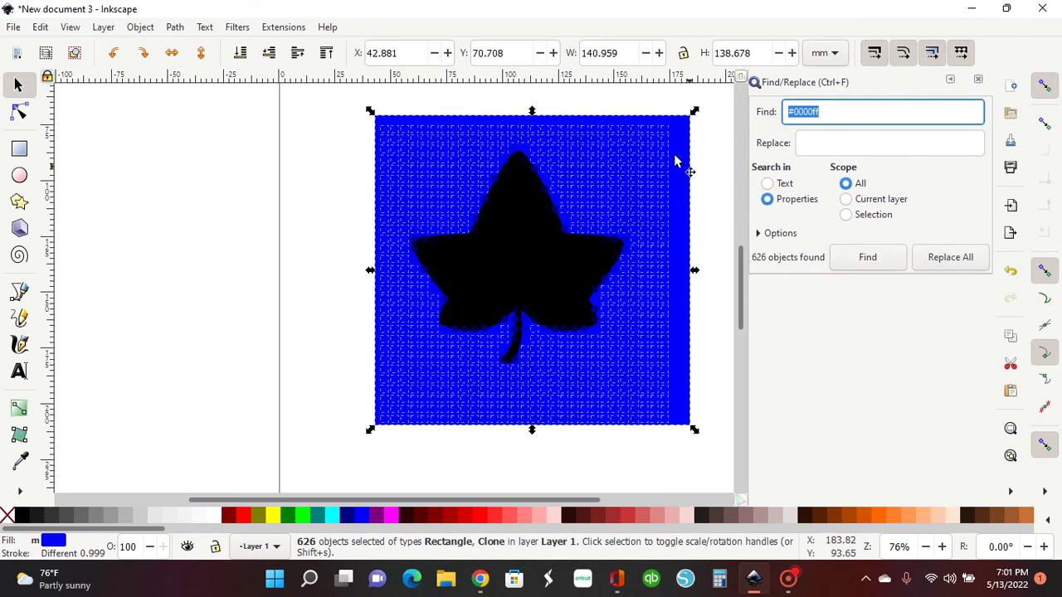
{"action": "left_click", "coordinate": [978, 83]}
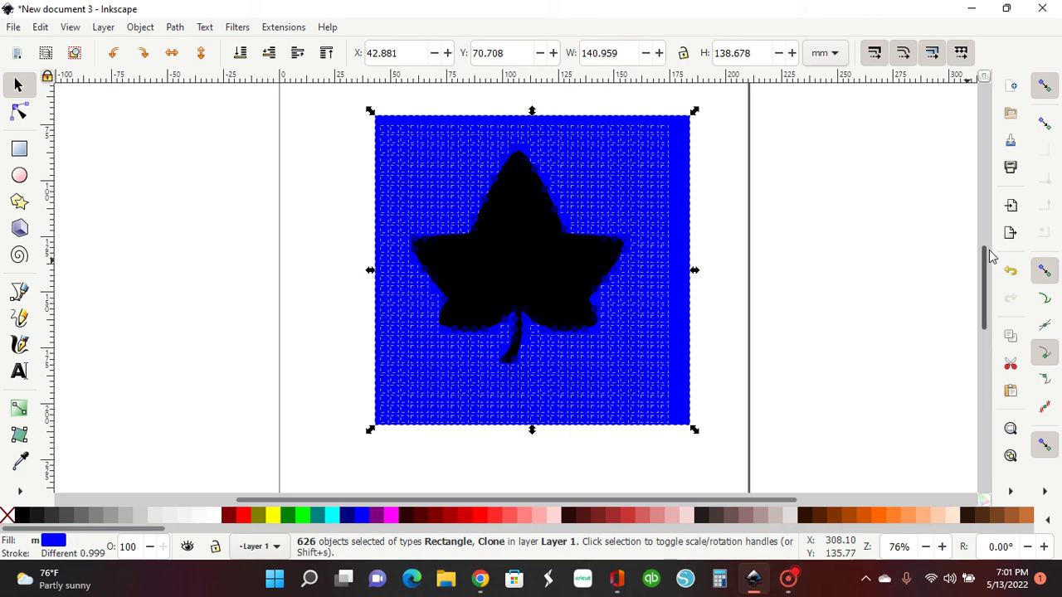
{"action": "key", "text": "Delete"}
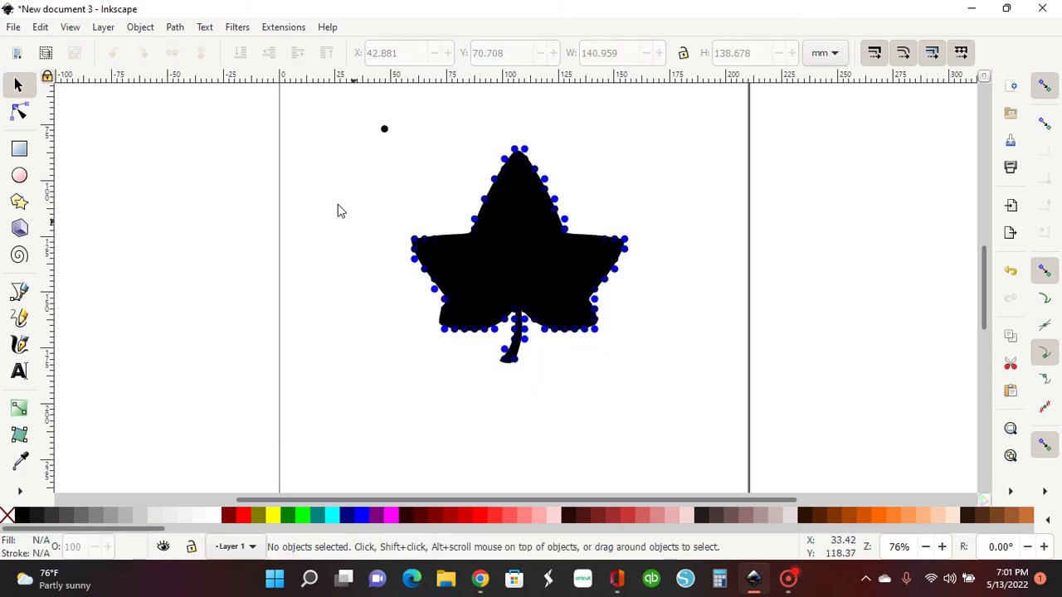
Delete the stray circle above the leaf and zoom in closer.
{"action": "left_click", "coordinate": [385, 130]}
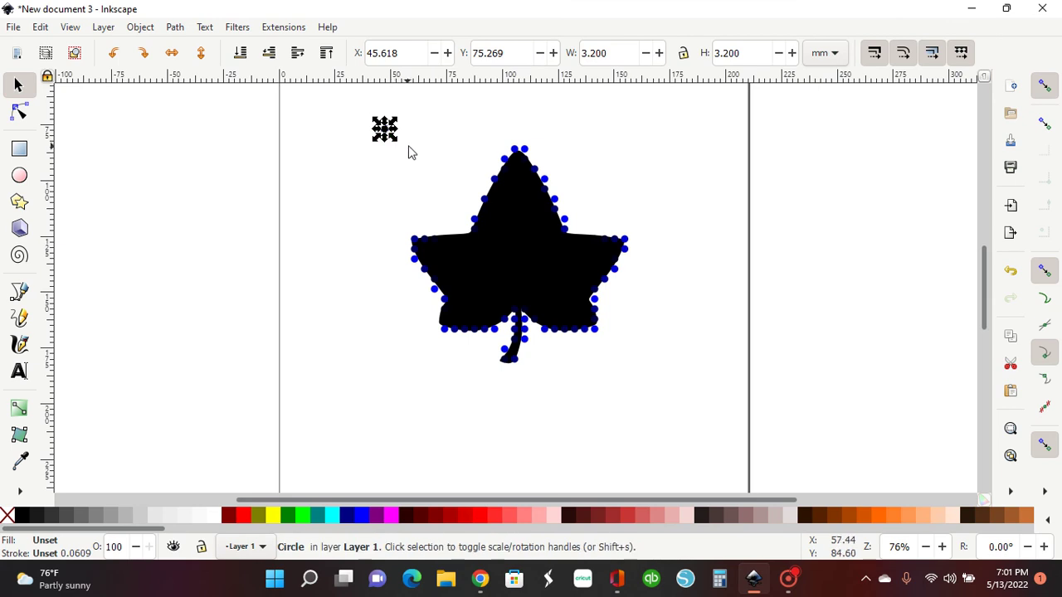
{"action": "key", "text": "Delete"}
{"action": "key", "text": "Delete"}
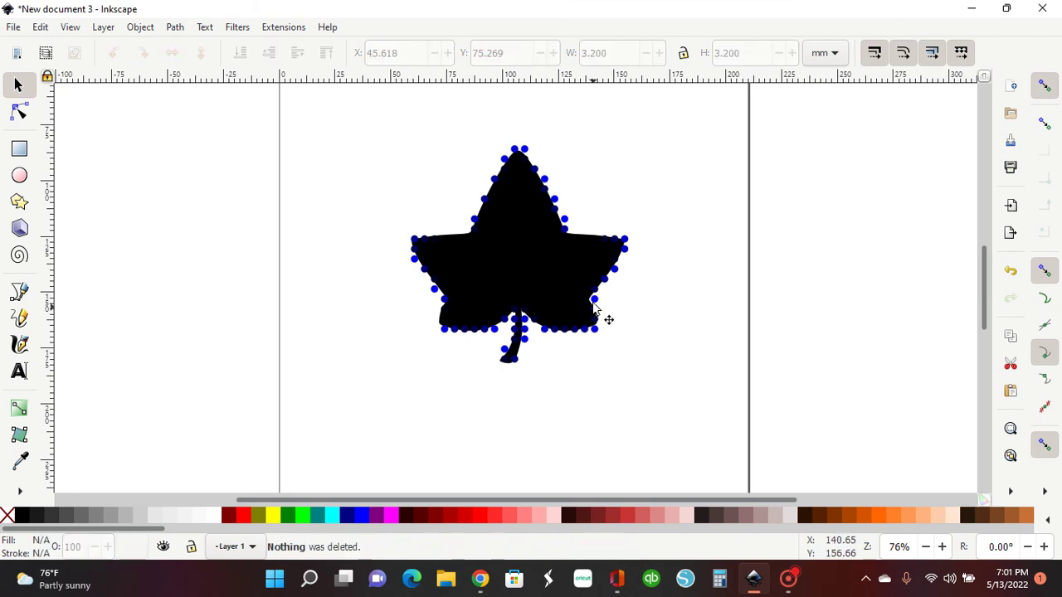
{"action": "left_click", "coordinate": [942, 546]}
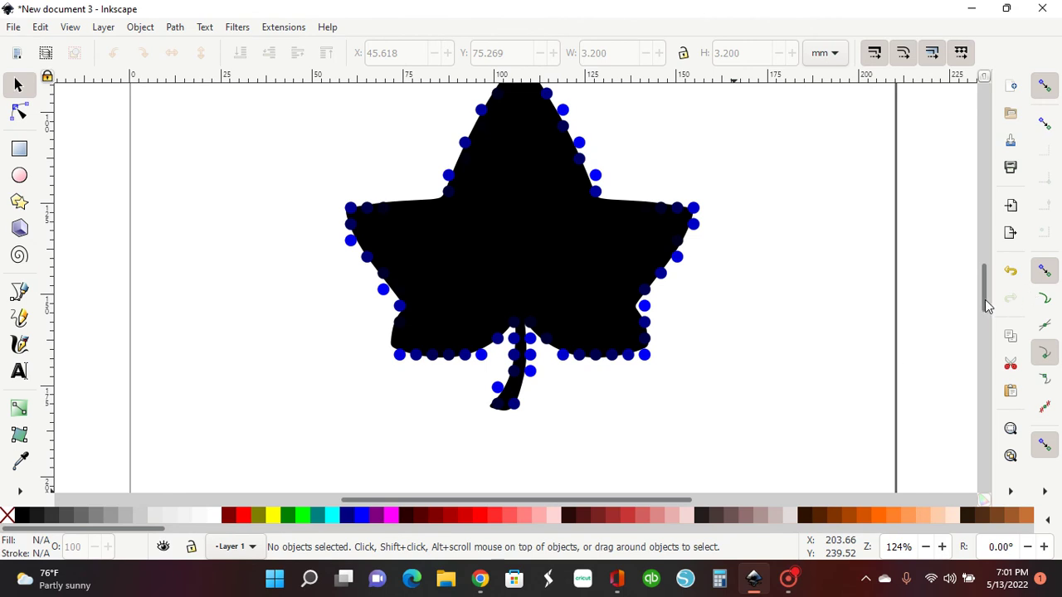
{"action": "left_click_drag", "start_coordinate": [985, 305], "coordinate": [986, 288]}
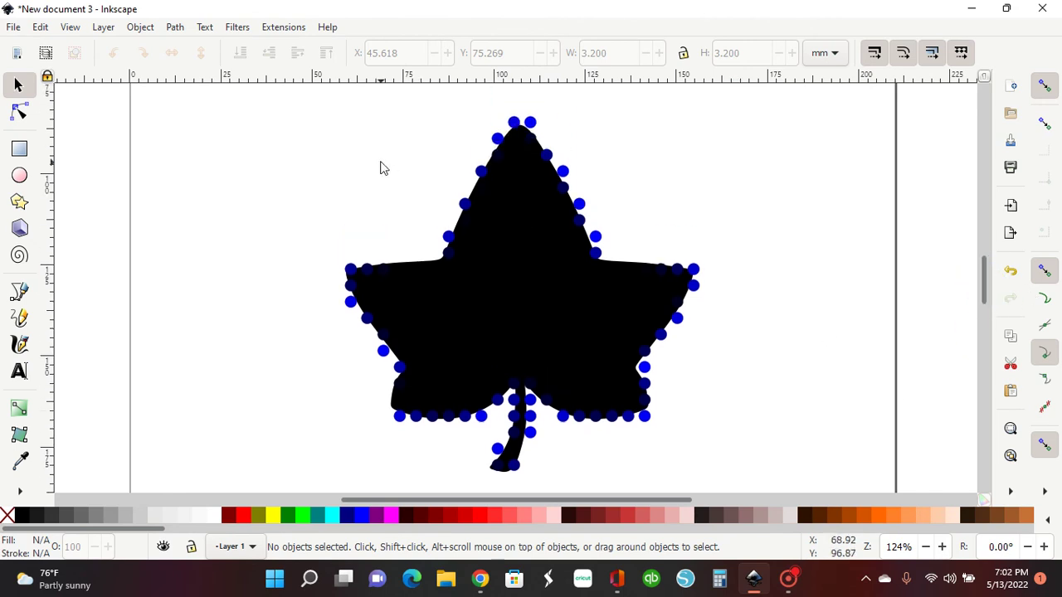
Select the 40 blue circles straddling the leaf's outline and delete them.
{"action": "left_click", "coordinate": [530, 127]}
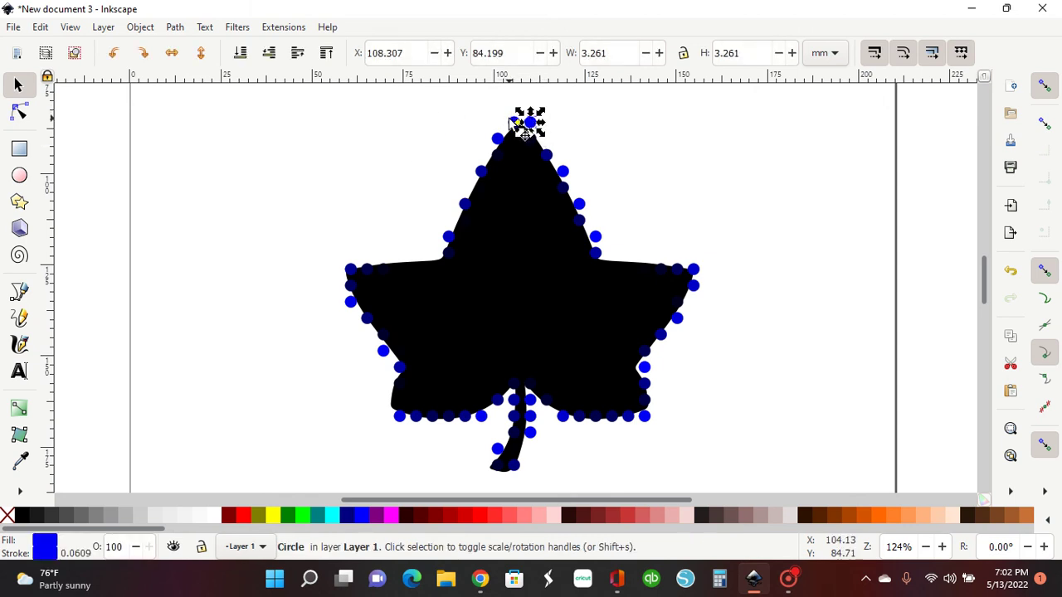
{"action": "left_click", "coordinate": [514, 122], "text": "shift"}
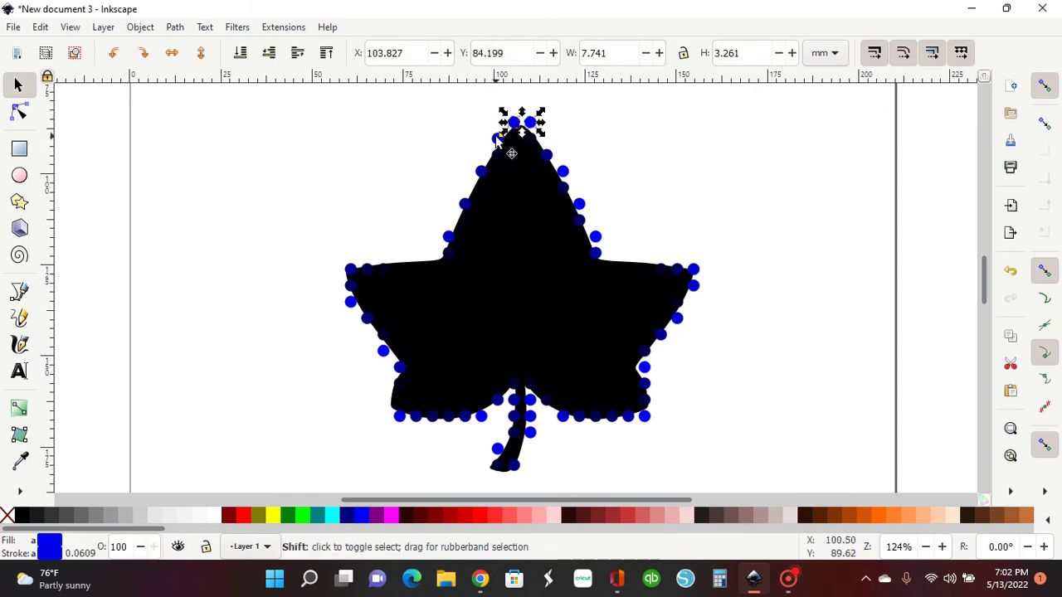
{"action": "left_click", "coordinate": [497, 139], "text": "shift"}
{"action": "left_click", "coordinate": [480, 171], "text": "shift"}
{"action": "left_click", "coordinate": [463, 203], "text": "shift"}
{"action": "left_click", "coordinate": [448, 237], "text": "shift"}
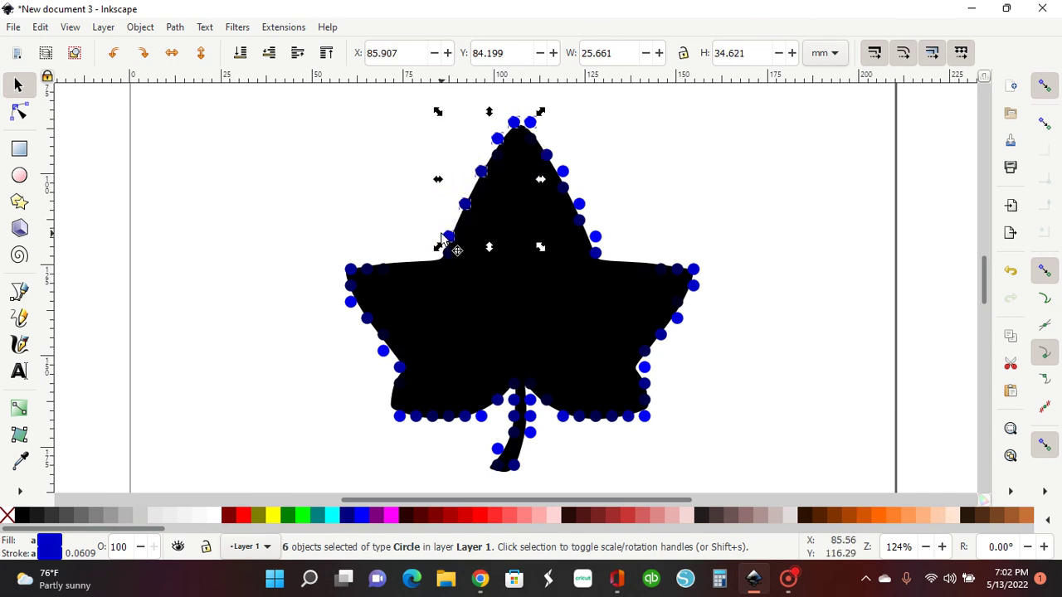
{"action": "left_click", "coordinate": [350, 303], "text": "shift"}
{"action": "left_click", "coordinate": [367, 318], "text": "shift"}
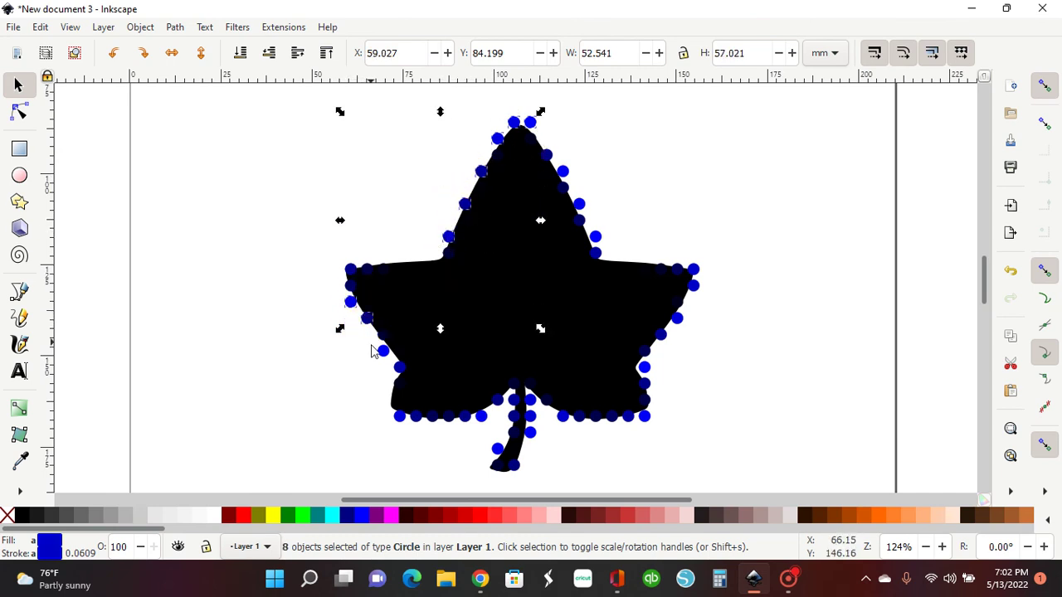
{"action": "left_click", "coordinate": [383, 351], "text": "shift"}
{"action": "left_click", "coordinate": [400, 367], "text": "shift"}
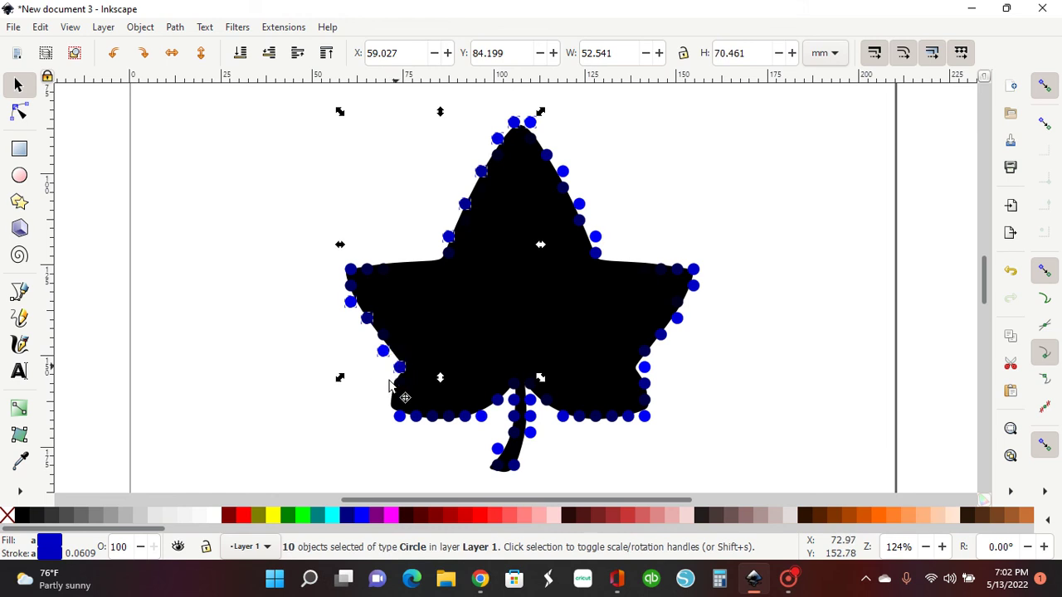
{"action": "left_click", "coordinate": [399, 416], "text": "shift"}
{"action": "left_click", "coordinate": [416, 415], "text": "shift"}
{"action": "left_click", "coordinate": [432, 415], "text": "shift"}
{"action": "left_click", "coordinate": [448, 416], "text": "shift"}
{"action": "left_click", "coordinate": [465, 416], "text": "shift"}
{"action": "left_click", "coordinate": [482, 416], "text": "shift"}
{"action": "left_click", "coordinate": [497, 399], "text": "shift"}
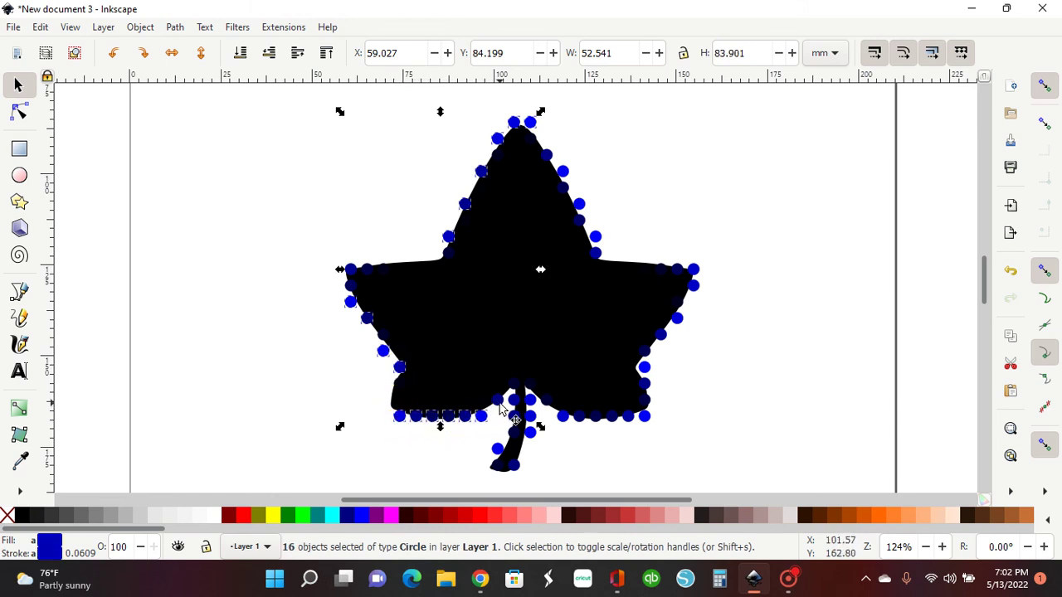
{"action": "left_click", "coordinate": [514, 465], "text": "shift"}
{"action": "left_click", "coordinate": [531, 432], "text": "shift"}
{"action": "left_click", "coordinate": [529, 402], "text": "shift"}
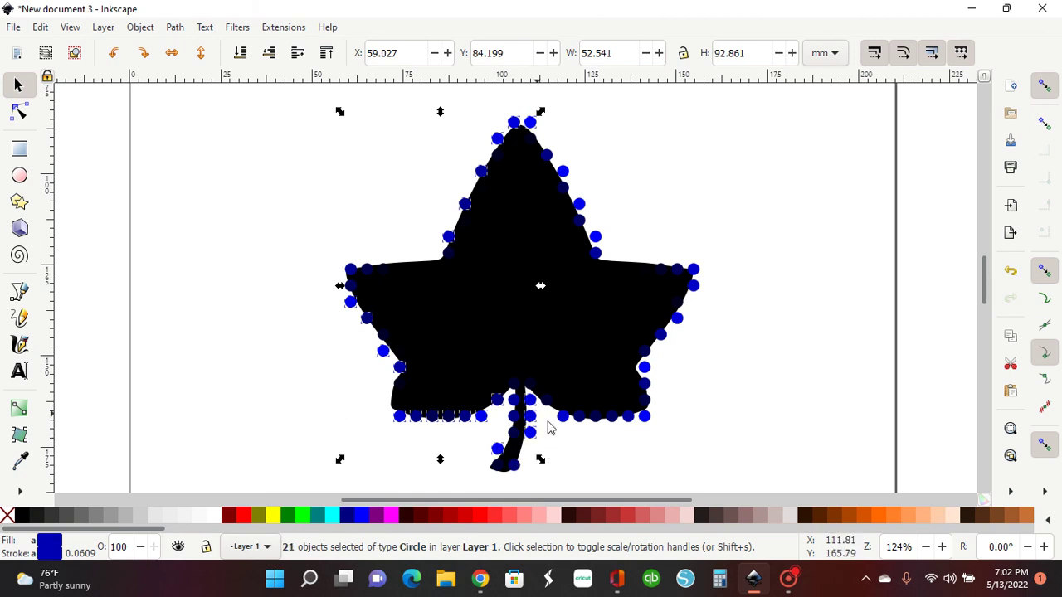
{"action": "left_click", "coordinate": [563, 416], "text": "shift"}
{"action": "left_click", "coordinate": [579, 416], "text": "shift"}
{"action": "left_click", "coordinate": [596, 416], "text": "shift"}
{"action": "left_click", "coordinate": [611, 416], "text": "shift"}
{"action": "left_click", "coordinate": [628, 416], "text": "shift"}
{"action": "left_click", "coordinate": [645, 415], "text": "shift"}
{"action": "left_click", "coordinate": [645, 400], "text": "shift"}
{"action": "left_click", "coordinate": [644, 366], "text": "shift"}
{"action": "left_click", "coordinate": [661, 334], "text": "shift"}
{"action": "left_click", "coordinate": [677, 318], "text": "shift"}
{"action": "left_click", "coordinate": [694, 285], "text": "shift"}
{"action": "left_click", "coordinate": [695, 270], "text": "shift"}
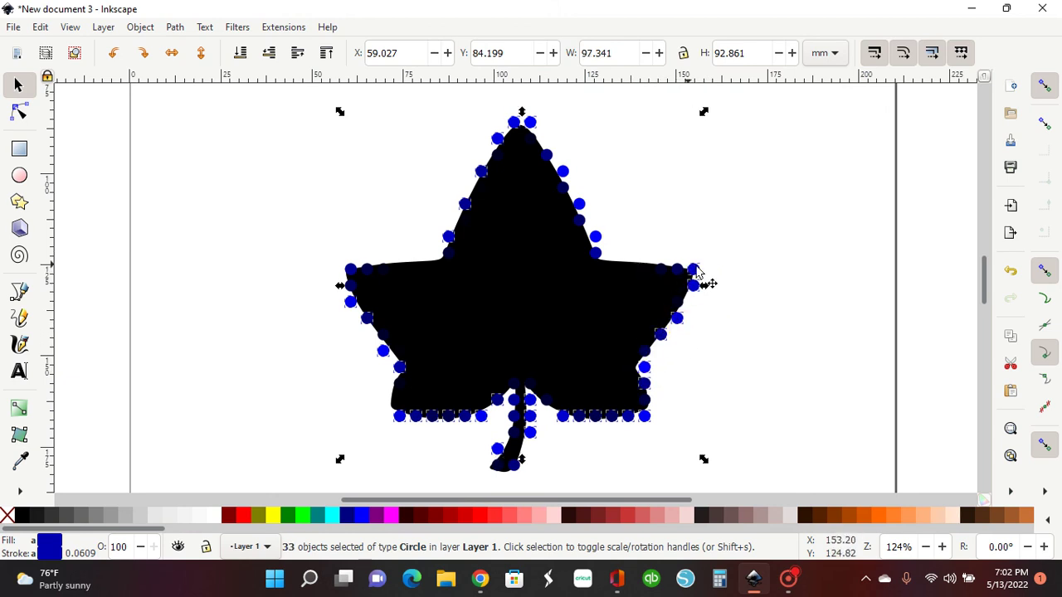
{"action": "left_click", "coordinate": [595, 253], "text": "shift"}
{"action": "left_click", "coordinate": [595, 237], "text": "shift"}
{"action": "left_click", "coordinate": [580, 219], "text": "shift"}
{"action": "left_click", "coordinate": [576, 195], "text": "shift"}
{"action": "left_click", "coordinate": [562, 188], "text": "shift"}
{"action": "left_click", "coordinate": [562, 171], "text": "shift"}
{"action": "left_click", "coordinate": [546, 154], "text": "shift"}
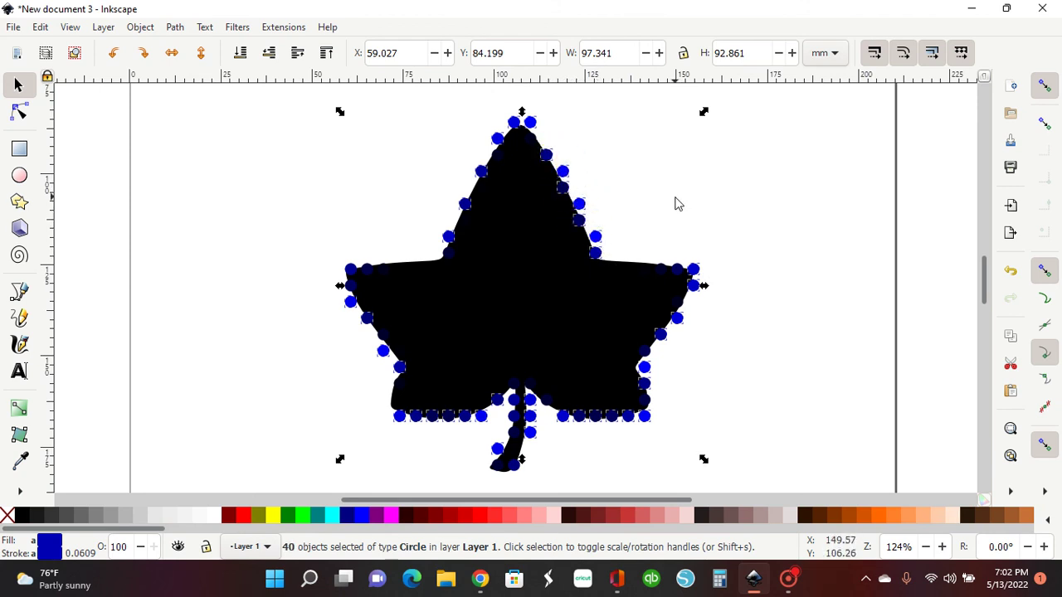
{"action": "key", "text": "Delete"}
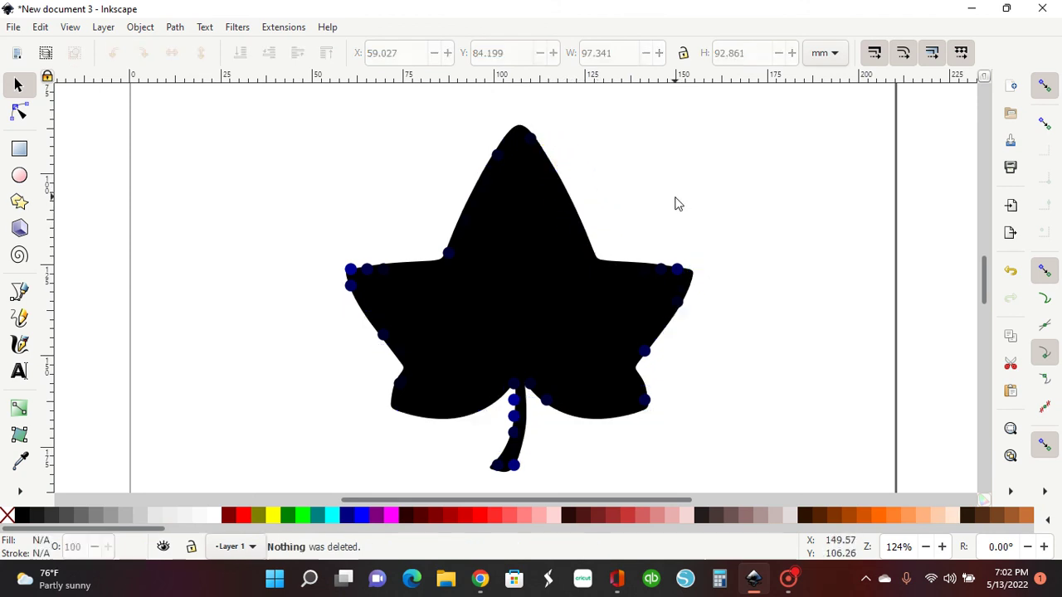
Move the leaf aside, fill all 205 dots light pink, then put the leaf back.
{"action": "left_click", "coordinate": [673, 320]}
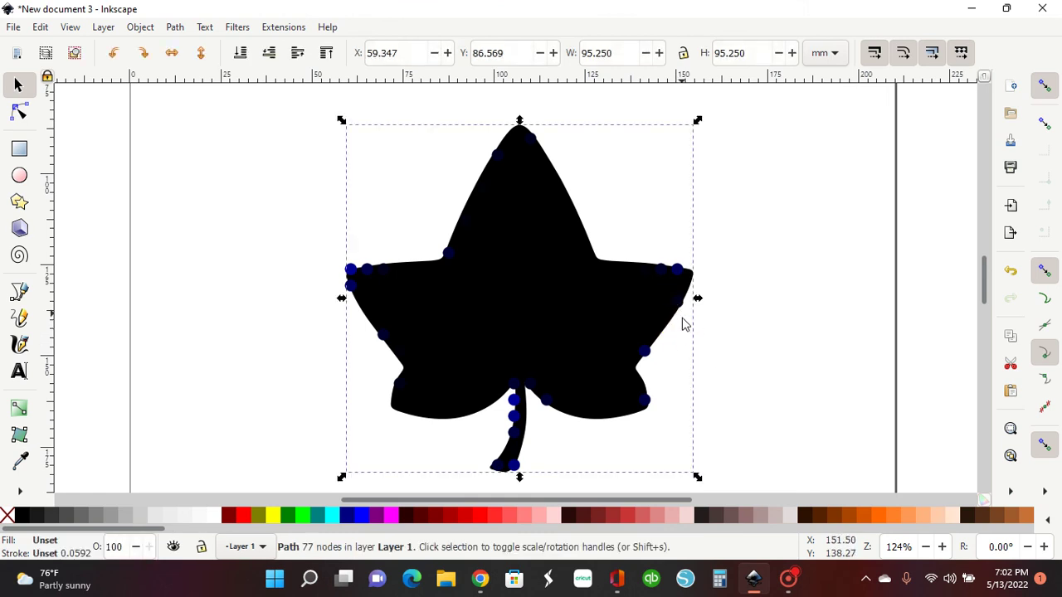
{"action": "left_click_drag", "start_coordinate": [673, 319], "coordinate": [1010, 314]}
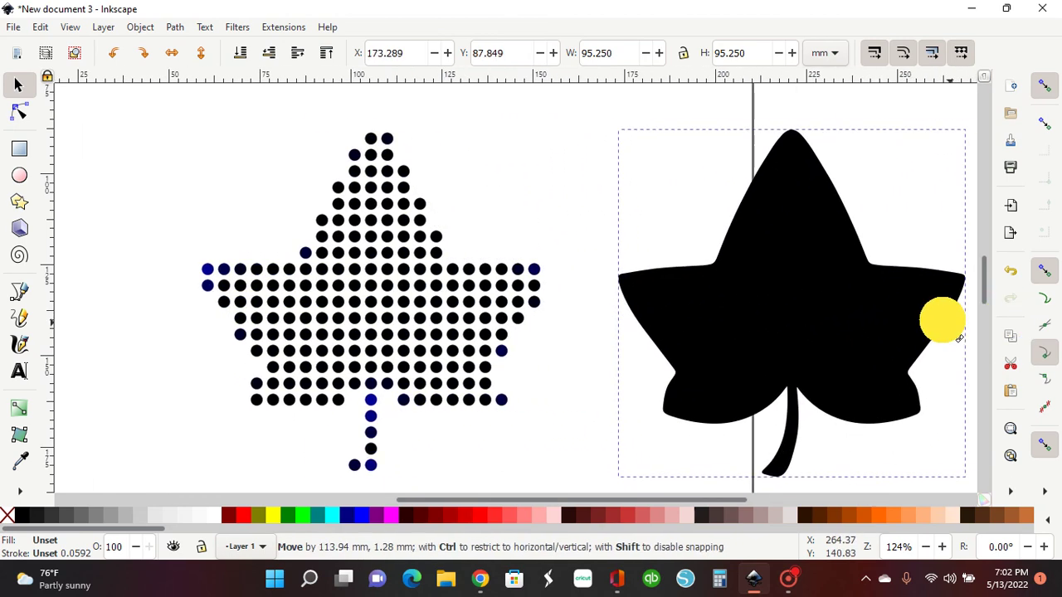
{"action": "left_click_drag", "start_coordinate": [938, 331], "coordinate": [931, 330]}
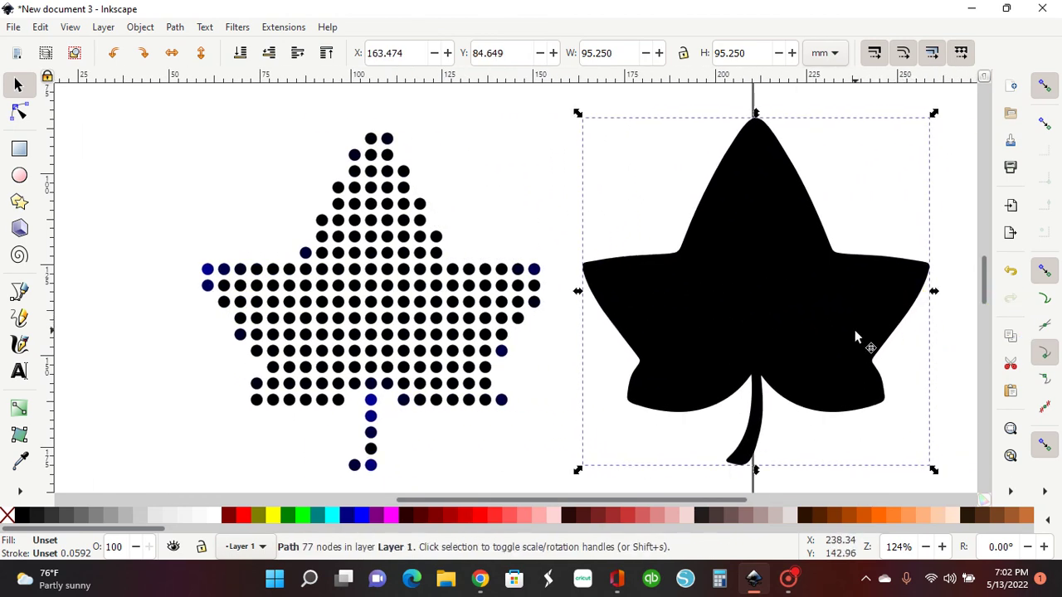
{"action": "left_click_drag", "start_coordinate": [128, 102], "coordinate": [562, 481]}
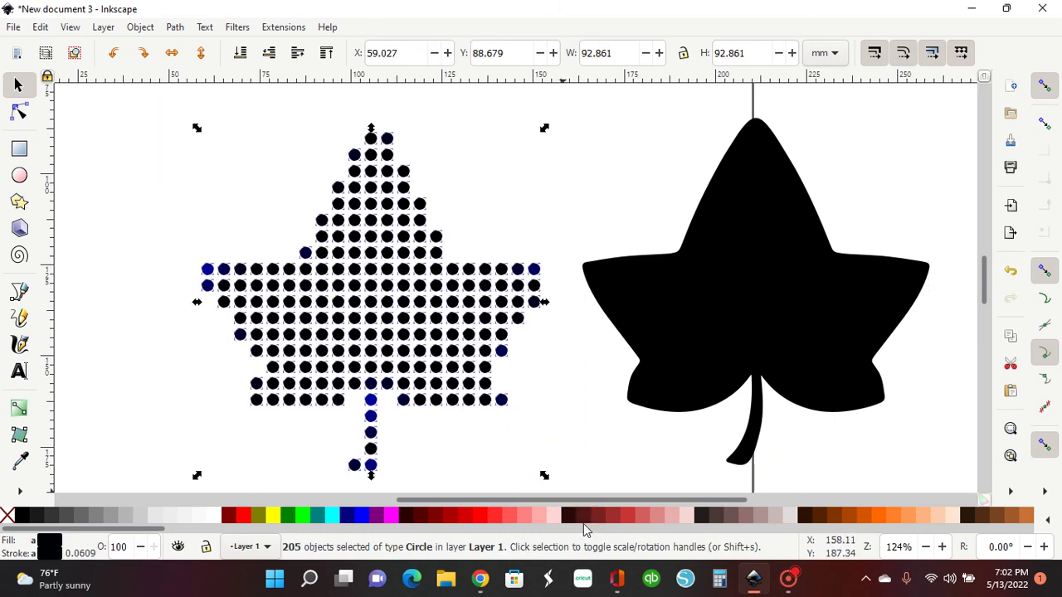
{"action": "left_click", "coordinate": [552, 518]}
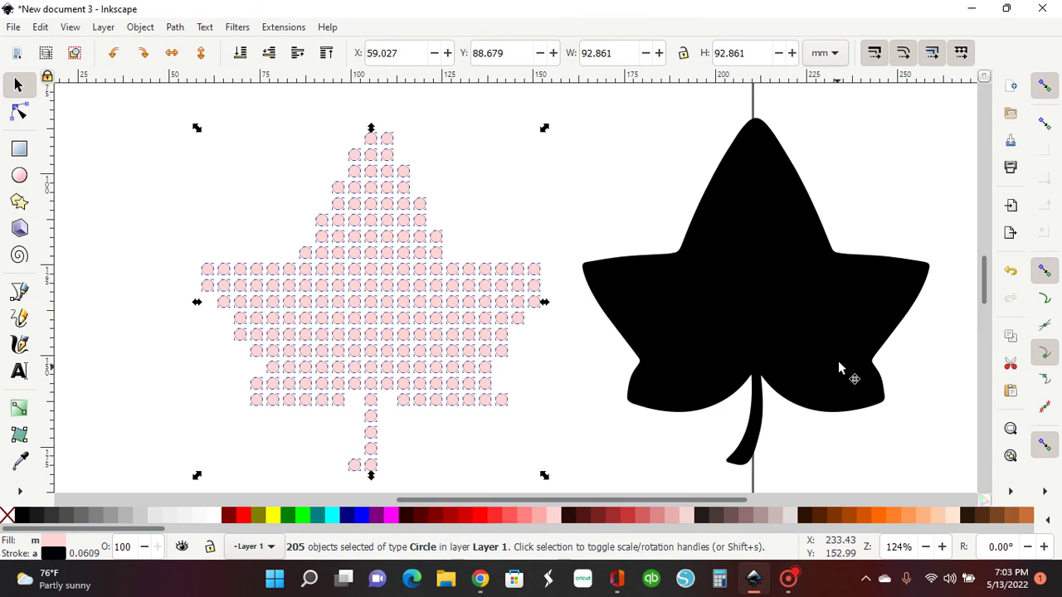
{"action": "mouse_move", "coordinate": [814, 349]}
{"action": "left_mouse_down"}
{"action": "mouse_move", "coordinate": [501, 372]}
{"action": "mouse_move", "coordinate": [433, 347]}
{"action": "mouse_move", "coordinate": [444, 354]}
{"action": "left_mouse_up"}
Nudge the pink dots on the stem slightly right and up so they sit along the stem.
{"action": "left_click", "coordinate": [534, 303]}
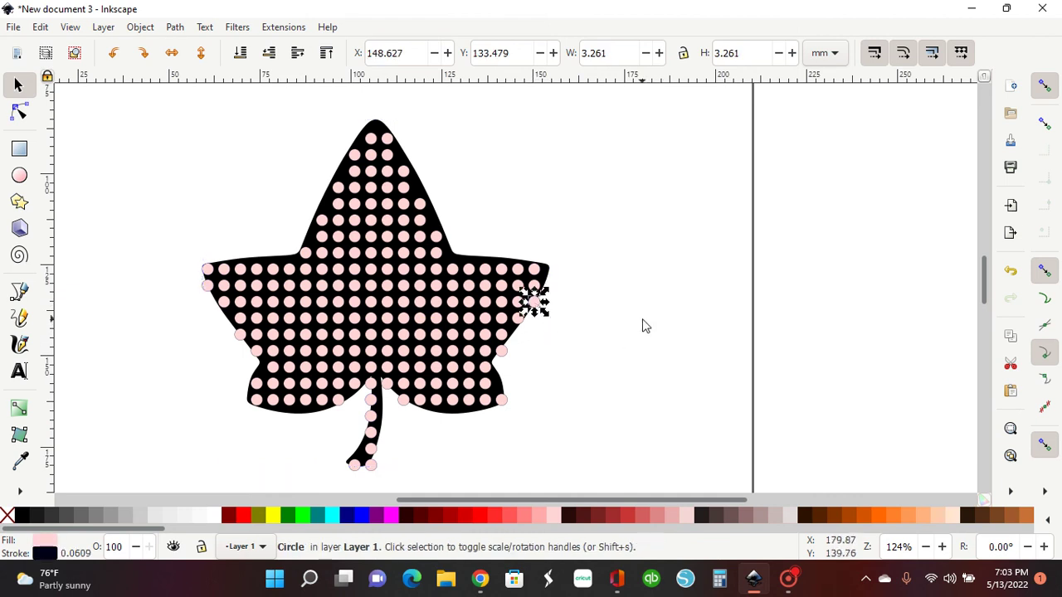
{"action": "left_click", "coordinate": [502, 354]}
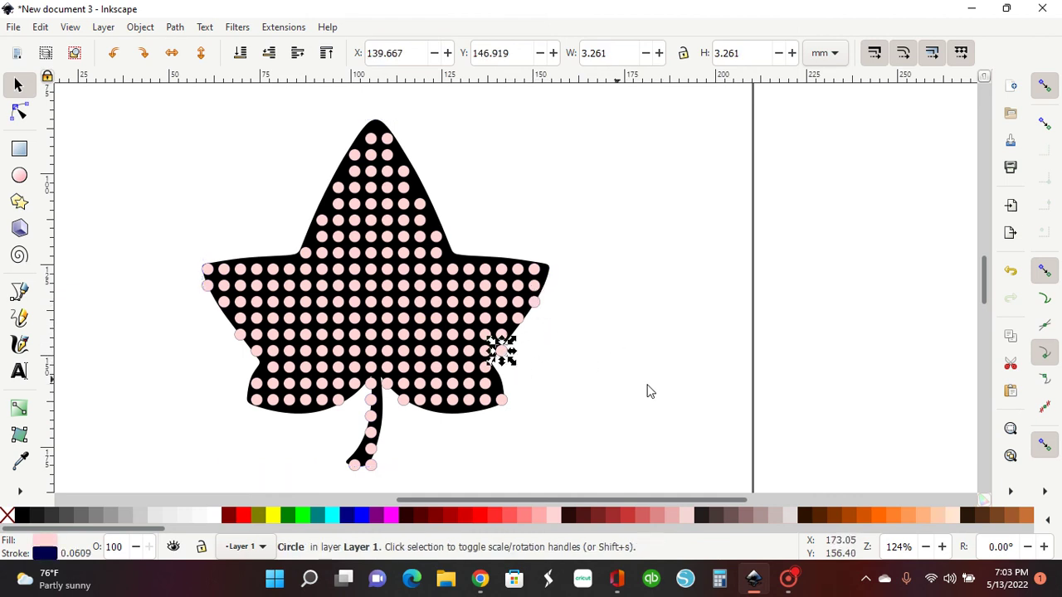
{"action": "key", "text": "Escape"}
{"action": "left_click", "coordinate": [536, 303]}
{"action": "key", "text": "Escape"}
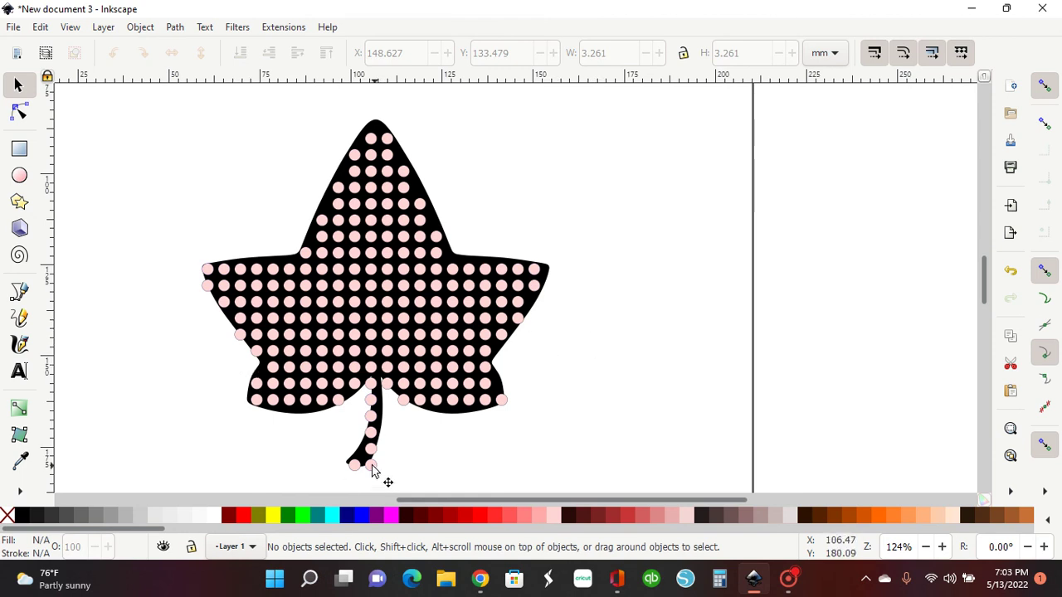
{"action": "left_click", "coordinate": [371, 387]}
{"action": "left_click_drag", "start_coordinate": [371, 386], "coordinate": [376, 398]}
{"action": "left_click", "coordinate": [370, 401]}
{"action": "left_click", "coordinate": [373, 422]}
{"action": "key", "text": "e"}
{"action": "left_click", "coordinate": [375, 411]}
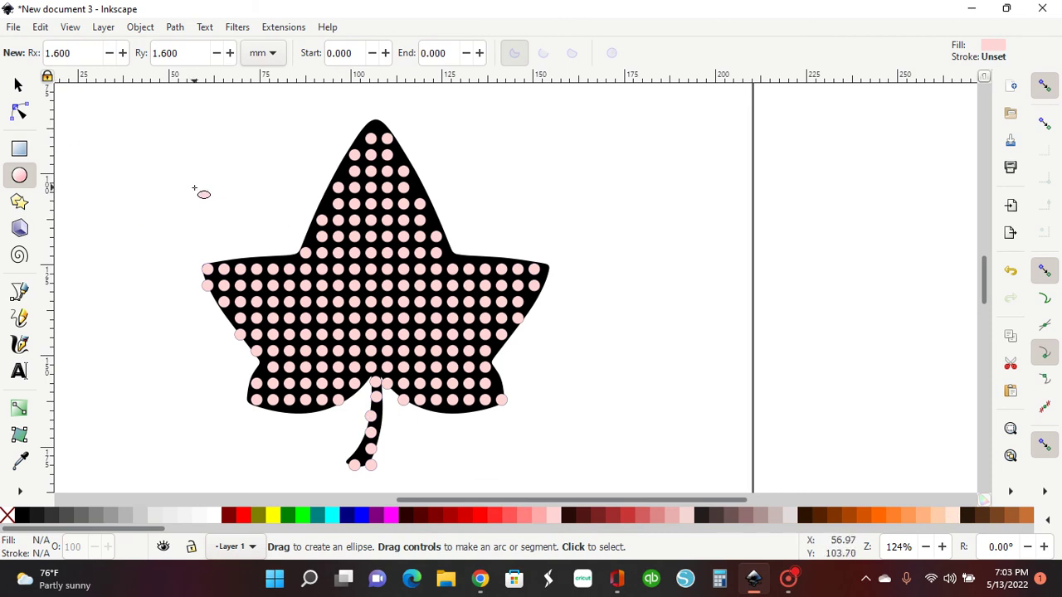
Shift two more stem dots up and right to follow the stem's curve.
{"action": "left_click", "coordinate": [18, 88]}
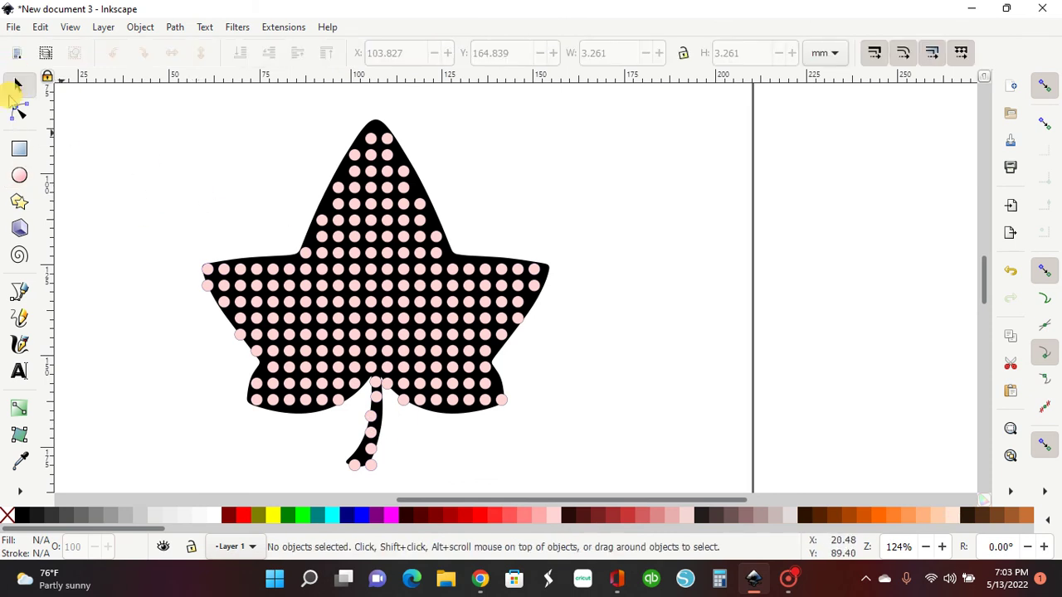
{"action": "left_click_drag", "start_coordinate": [370, 421], "coordinate": [367, 451]}
{"action": "key", "text": "e"}
{"action": "left_click", "coordinate": [373, 431]}
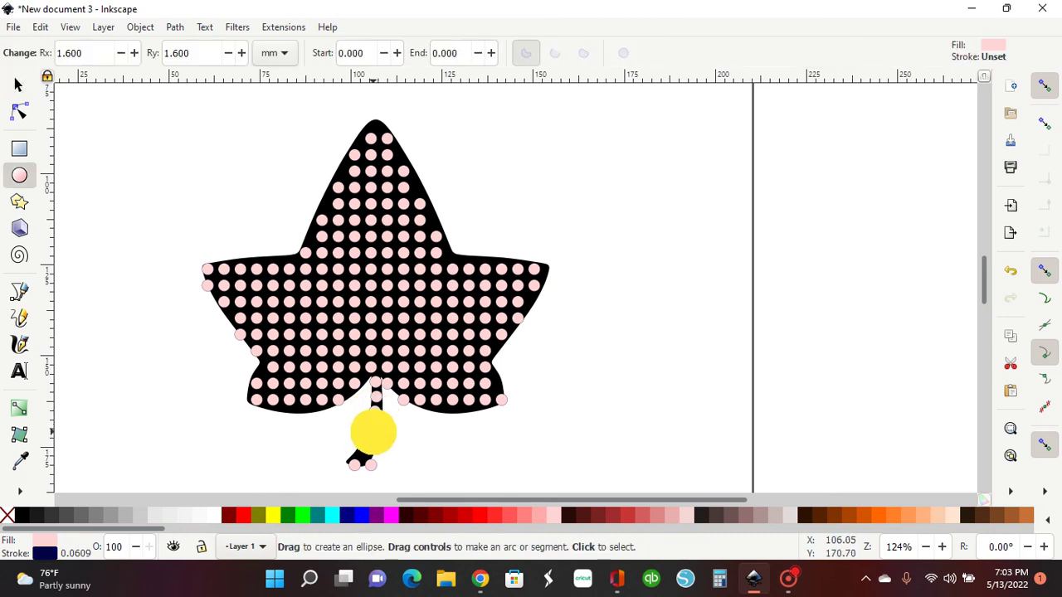
{"action": "key", "text": "Escape"}
{"action": "left_click", "coordinate": [18, 84]}
{"action": "left_click_drag", "start_coordinate": [369, 433], "coordinate": [365, 456]}
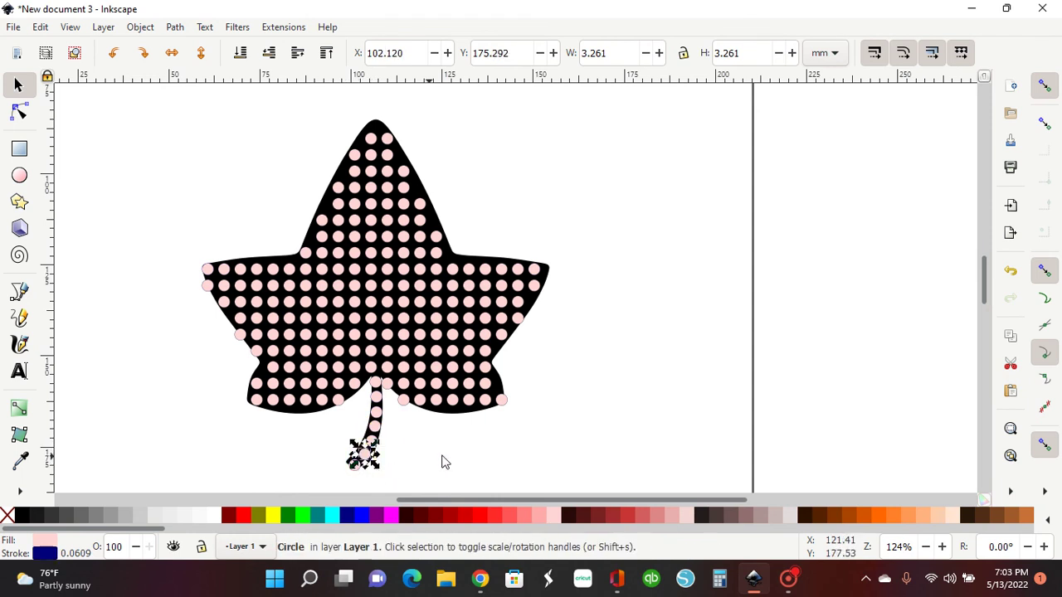
{"action": "left_click", "coordinate": [403, 402]}
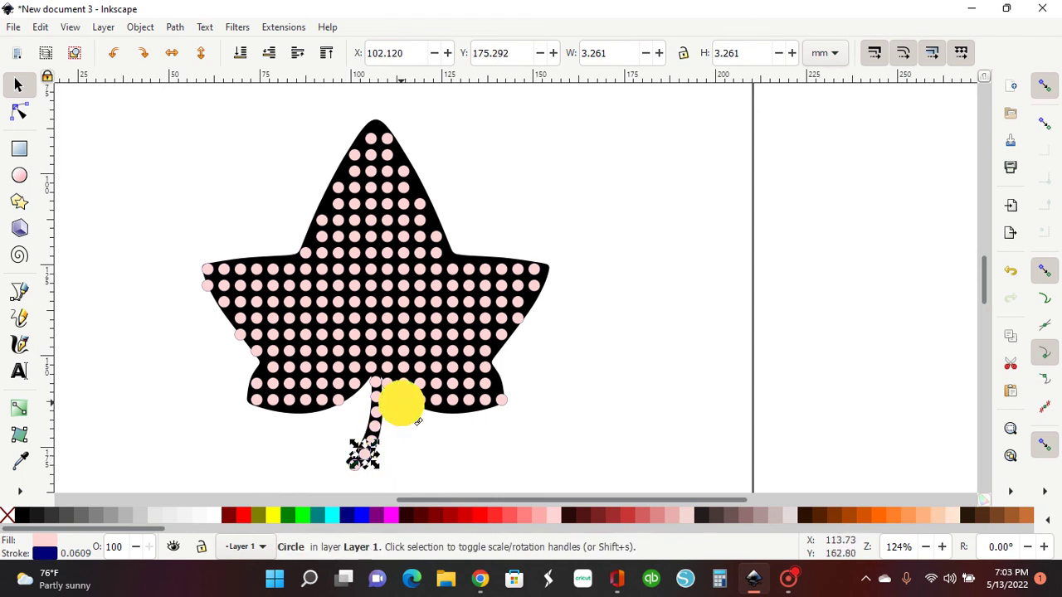
{"action": "left_click", "coordinate": [451, 455]}
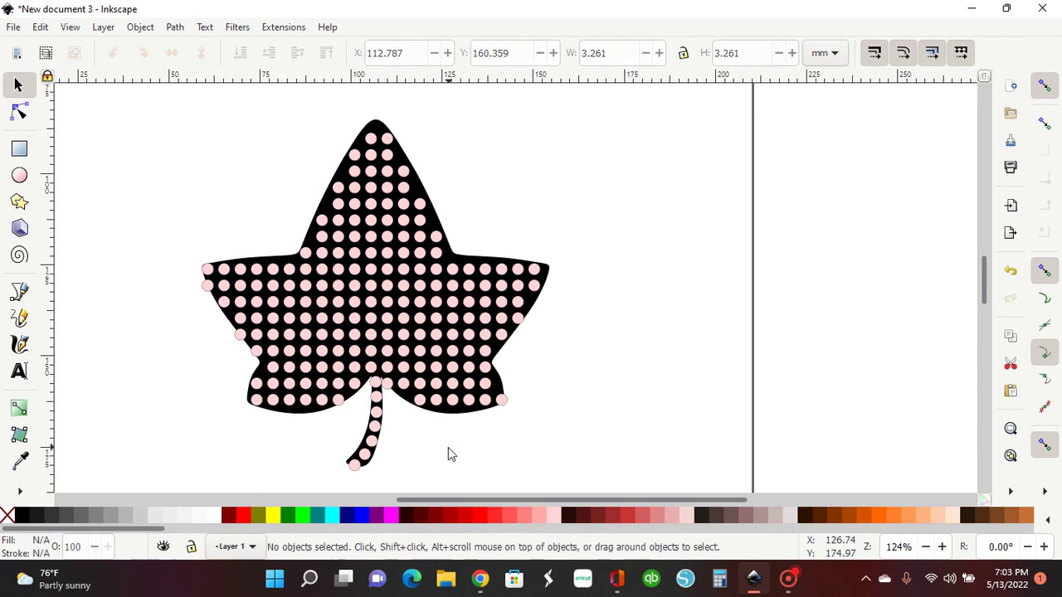
Duplicate the lower-right lobe dot and move the copy up to the leaf's top tip.
{"action": "right_click", "coordinate": [502, 406]}
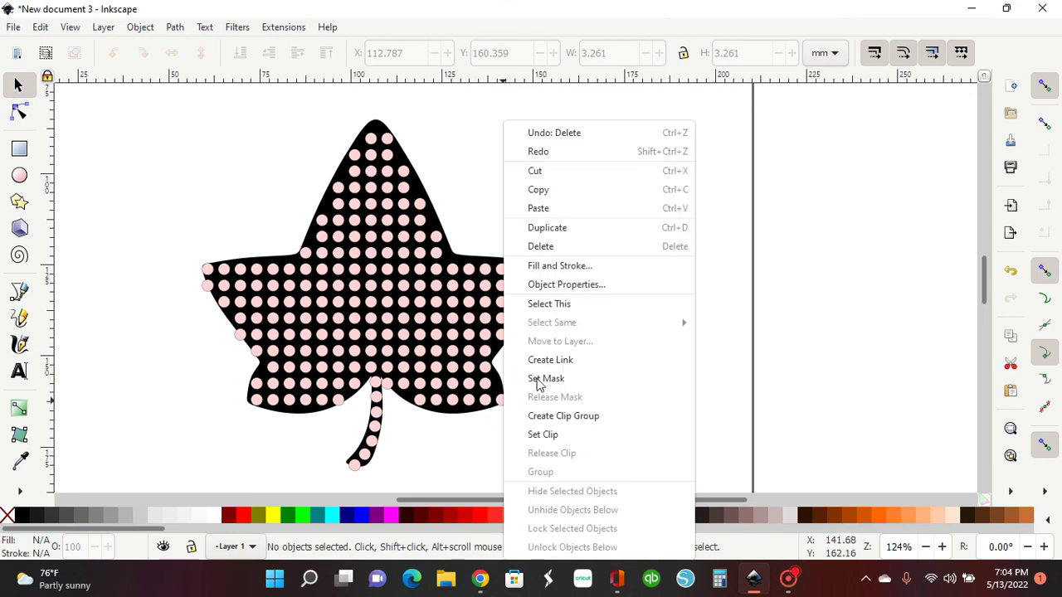
{"action": "left_click", "coordinate": [548, 192]}
{"action": "right_click", "coordinate": [524, 171]}
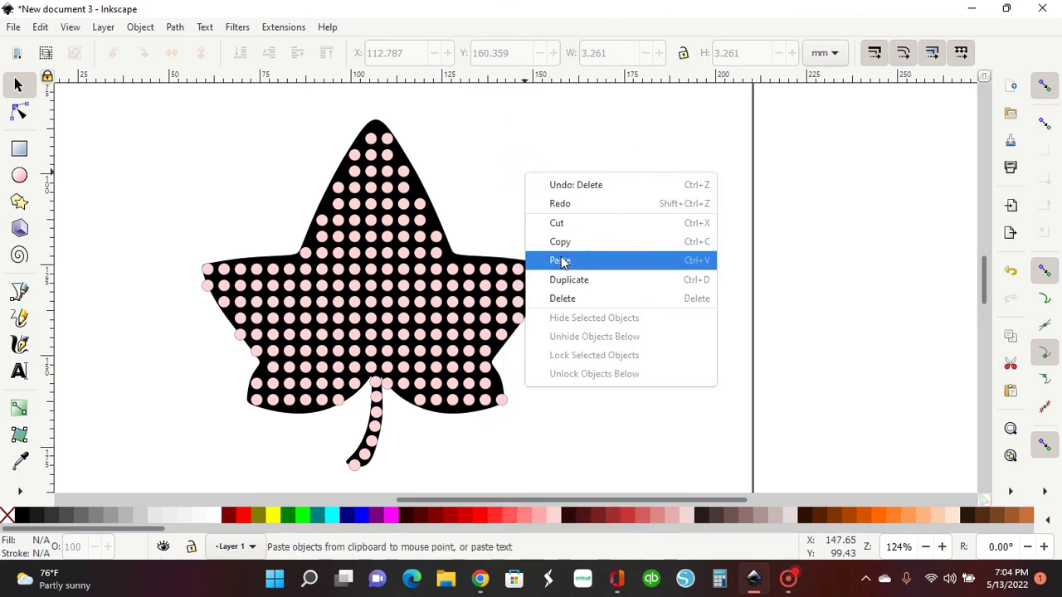
{"action": "left_click", "coordinate": [499, 194]}
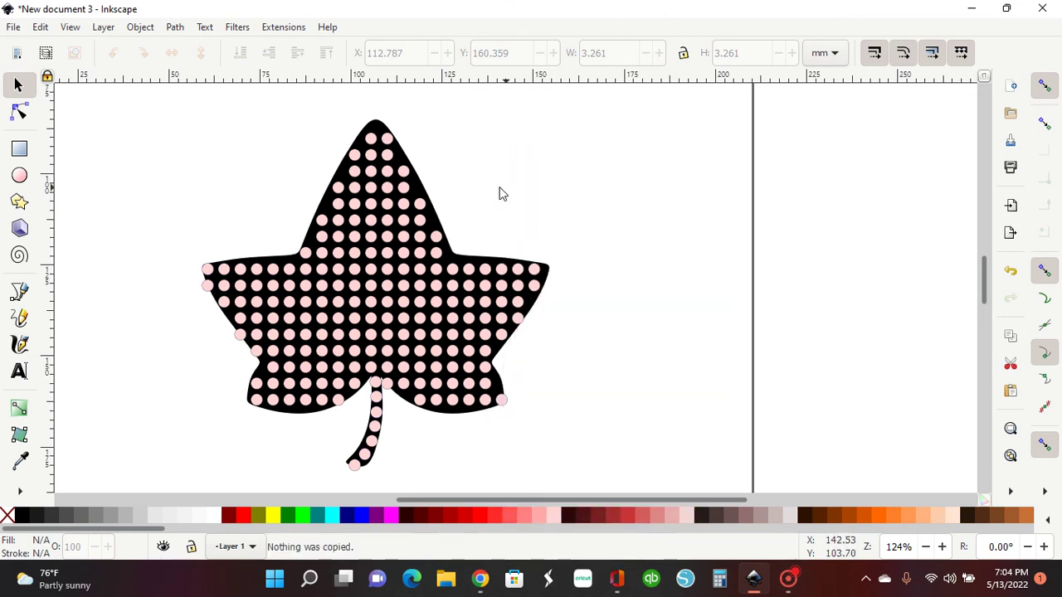
{"action": "left_click", "coordinate": [501, 402]}
{"action": "right_click", "coordinate": [499, 400]}
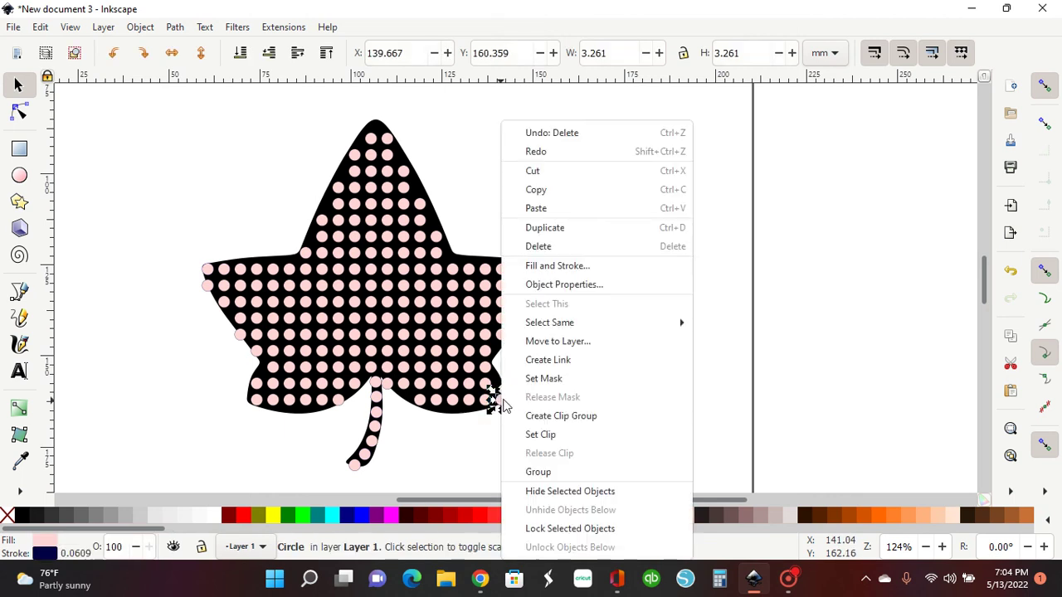
{"action": "left_click", "coordinate": [571, 229]}
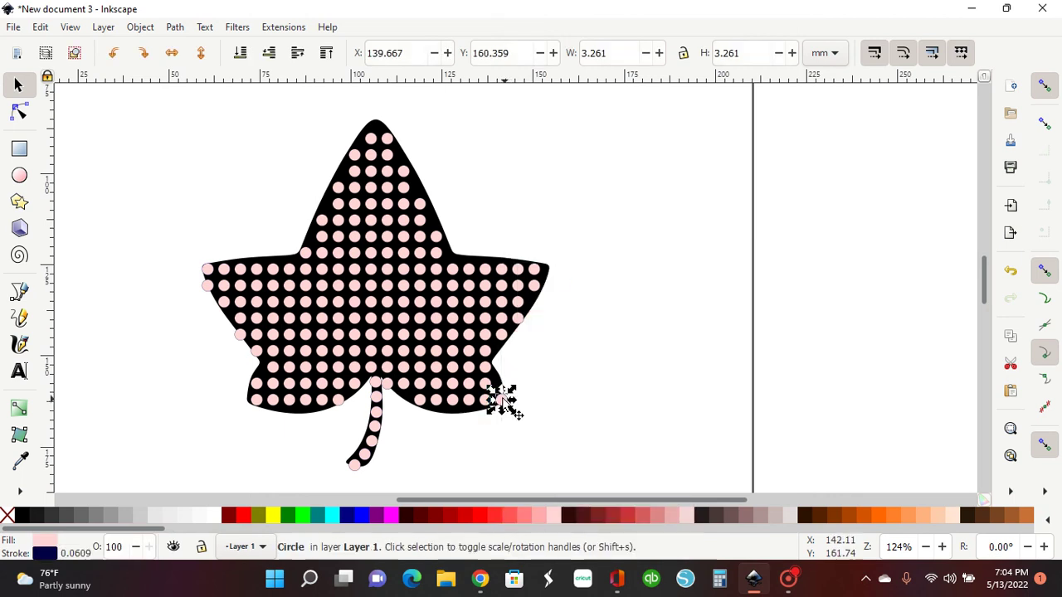
{"action": "left_click_drag", "start_coordinate": [503, 402], "coordinate": [393, 142]}
{"action": "left_click", "coordinate": [704, 214]}
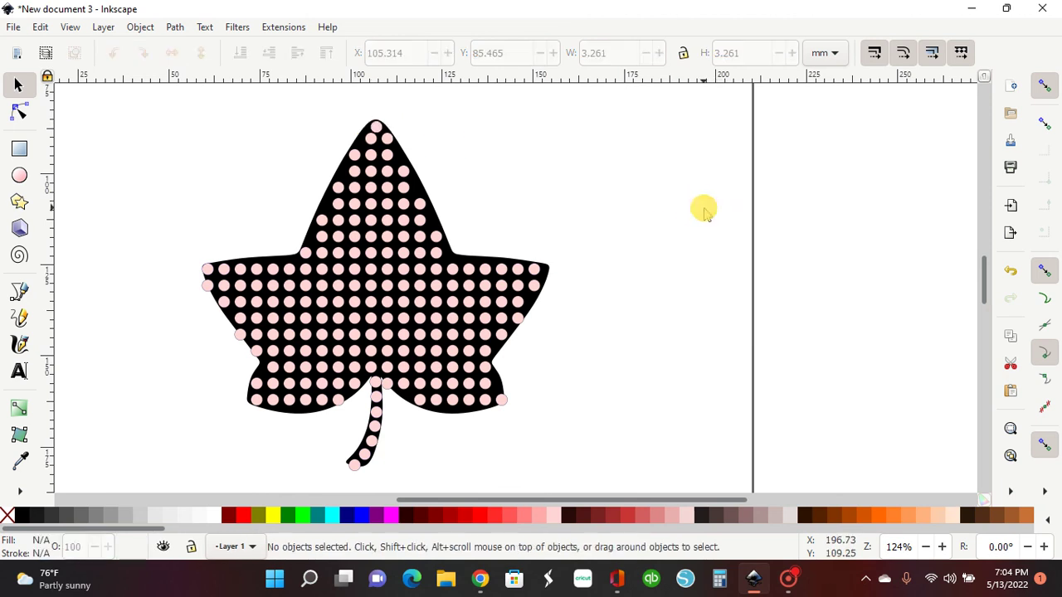
Nudge the stem's bottom dot slightly and drag the black leaf off to the right.
{"action": "left_click", "coordinate": [354, 465]}
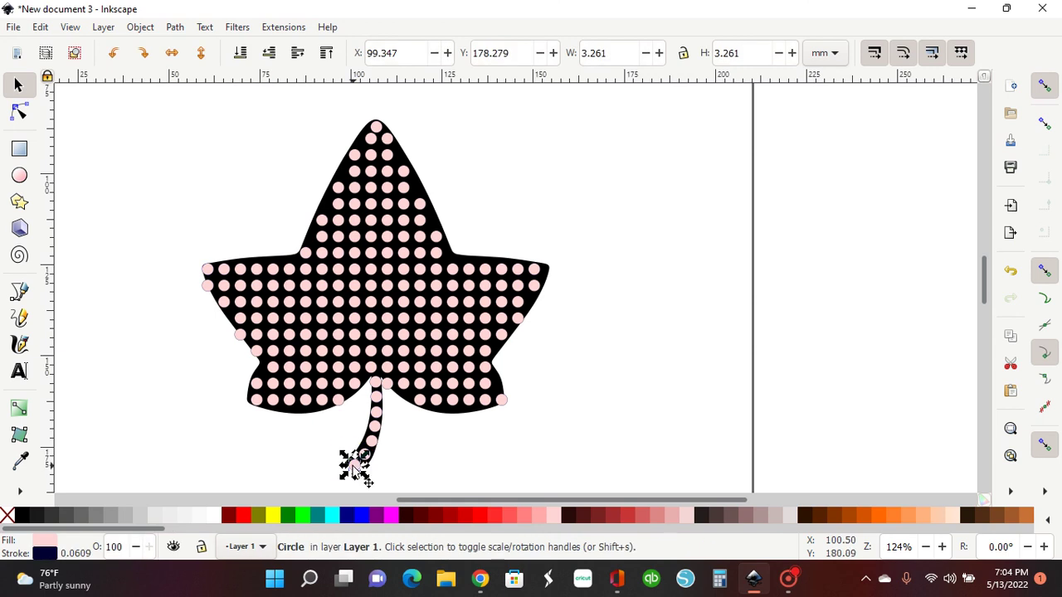
{"action": "left_click_drag", "start_coordinate": [370, 481], "coordinate": [370, 478]}
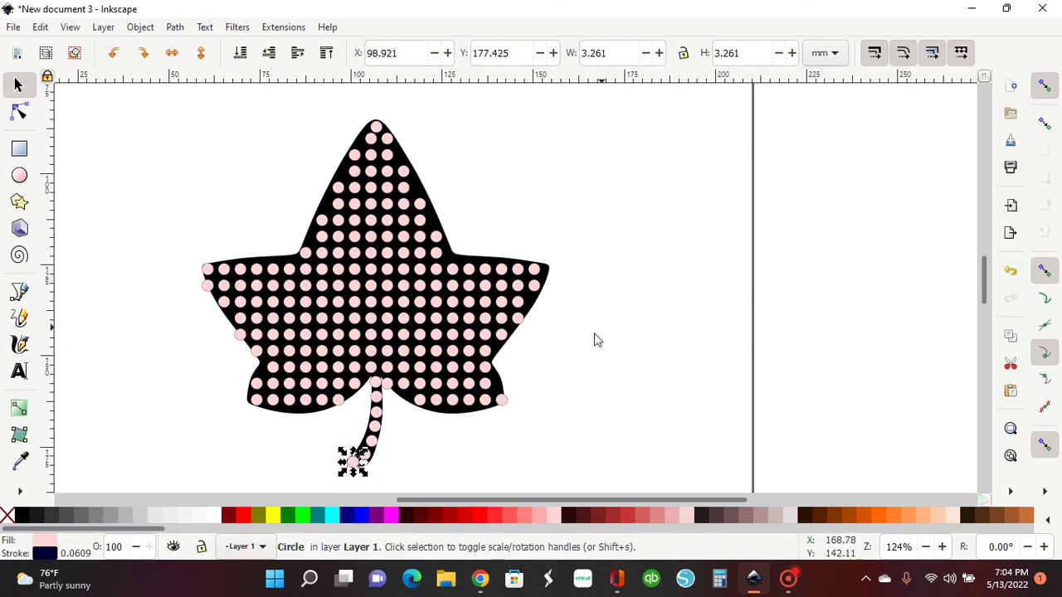
{"action": "left_click_drag", "start_coordinate": [534, 312], "coordinate": [932, 298]}
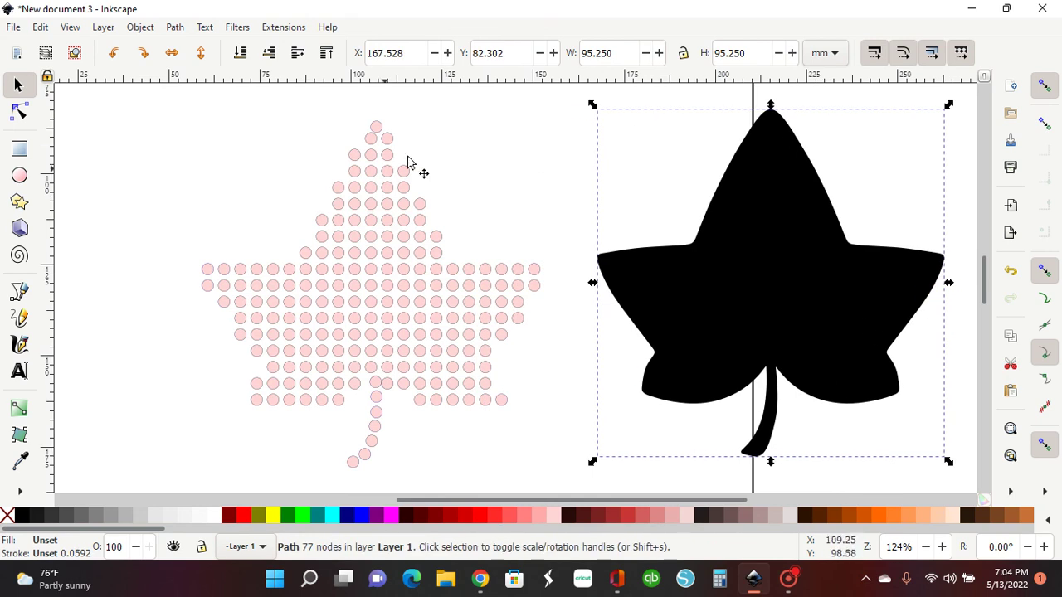
Nudge the top dot, then combine all 203 pink dots into one 812-node path.
{"action": "left_click", "coordinate": [377, 127]}
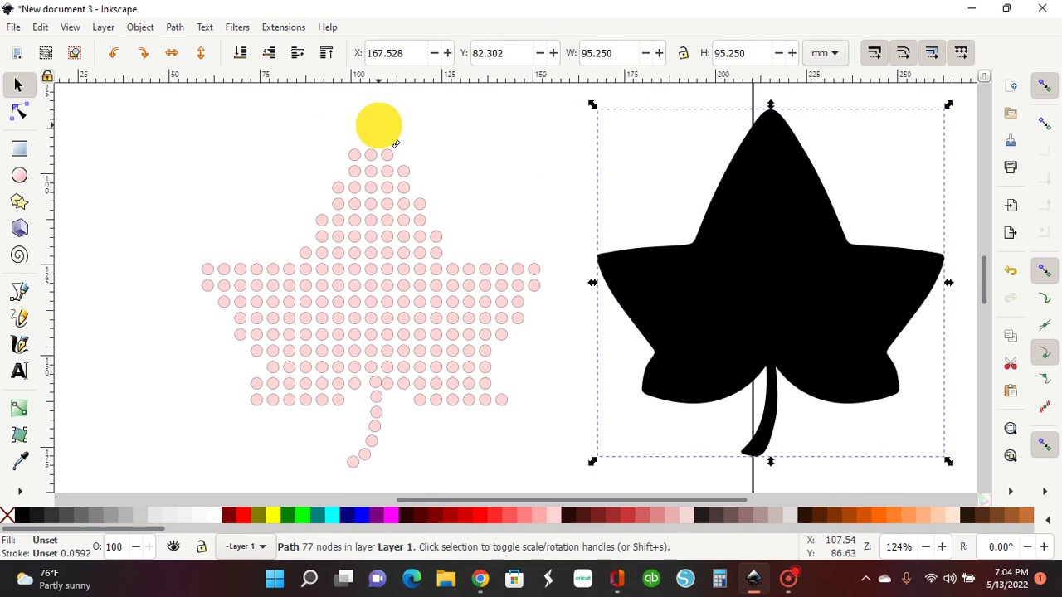
{"action": "left_click_drag", "start_coordinate": [396, 142], "coordinate": [400, 144]}
{"action": "left_click_drag", "start_coordinate": [129, 97], "coordinate": [578, 483]}
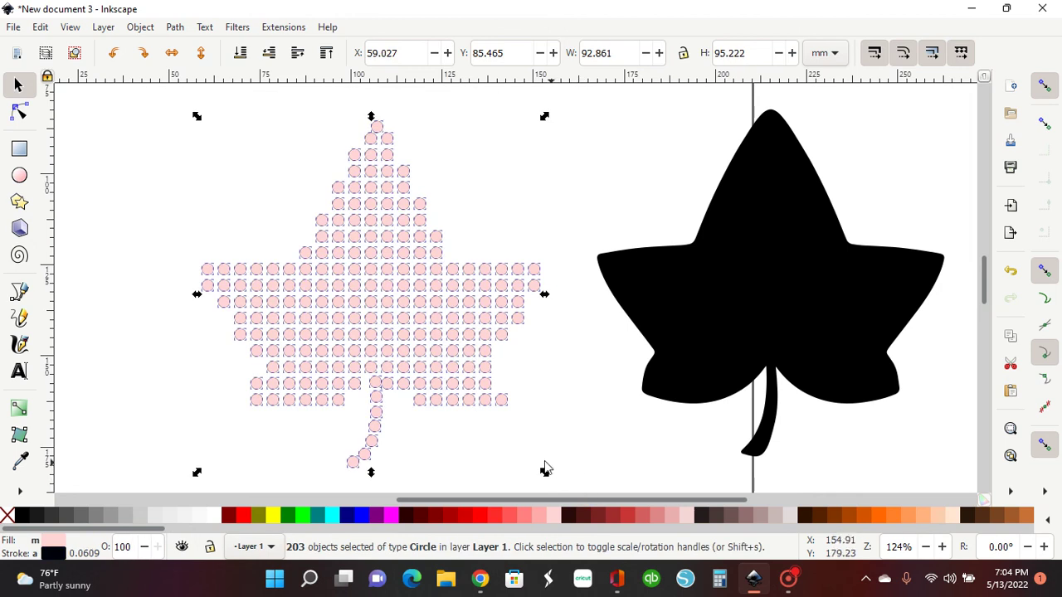
{"action": "left_click", "coordinate": [175, 27]}
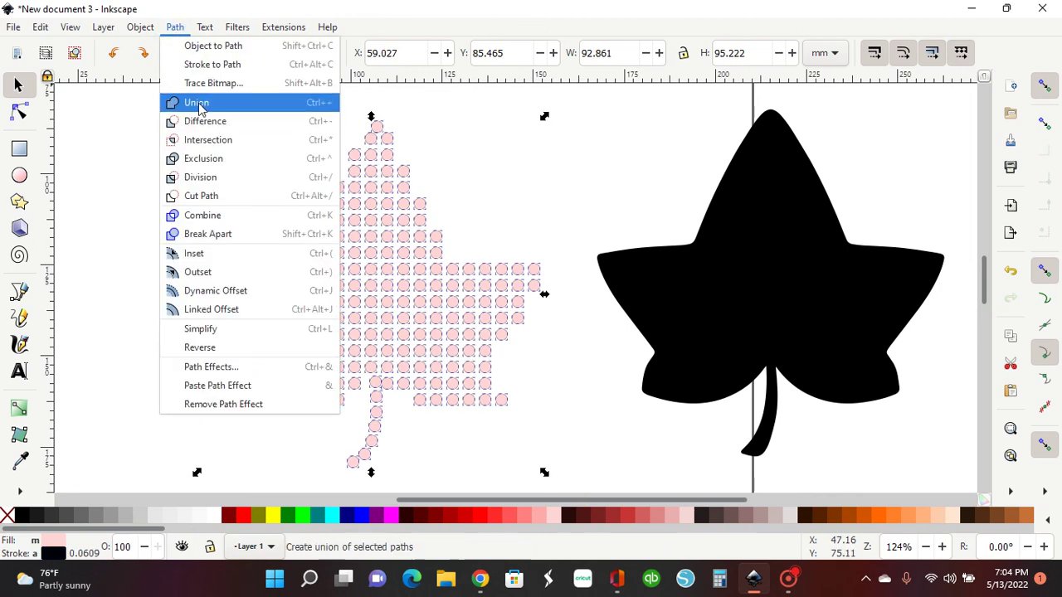
{"action": "left_click", "coordinate": [214, 216]}
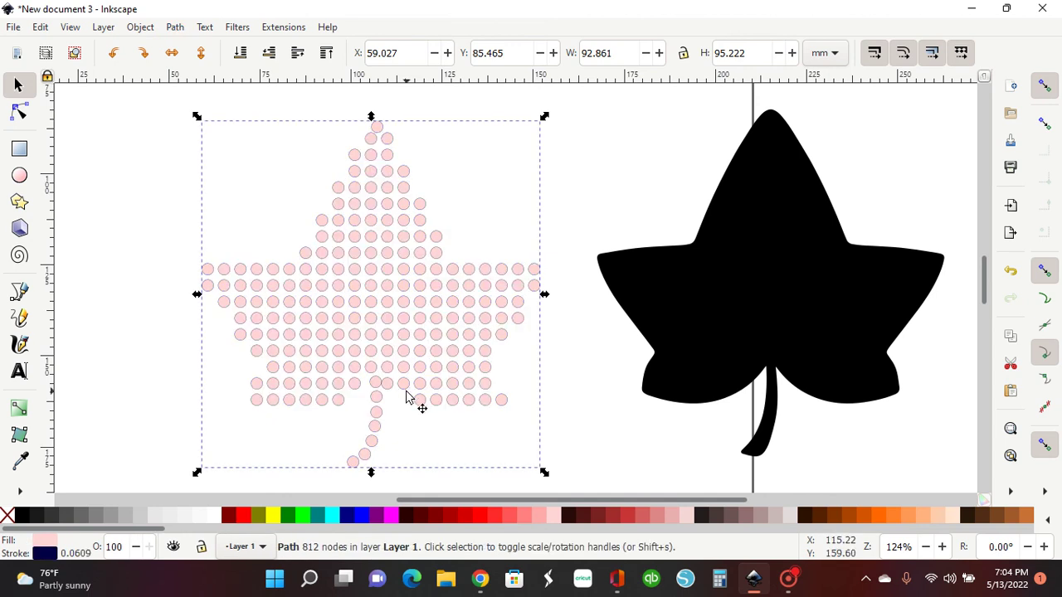
{"action": "left_click", "coordinate": [925, 549]}
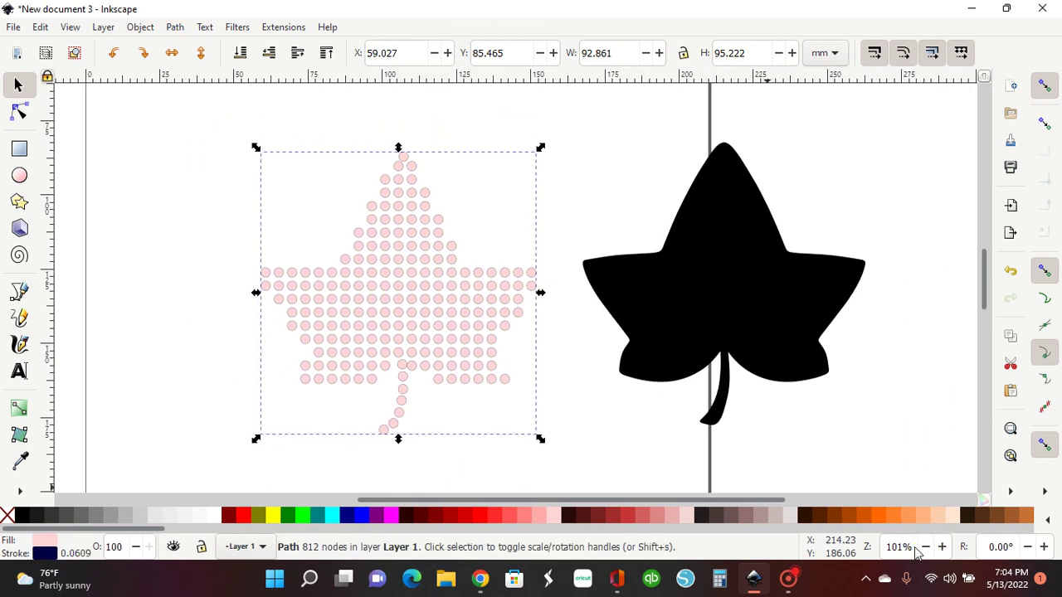
Draw a blue rectangle left of the leaf and switch the toolbar units to inches.
{"action": "left_click", "coordinate": [17, 155]}
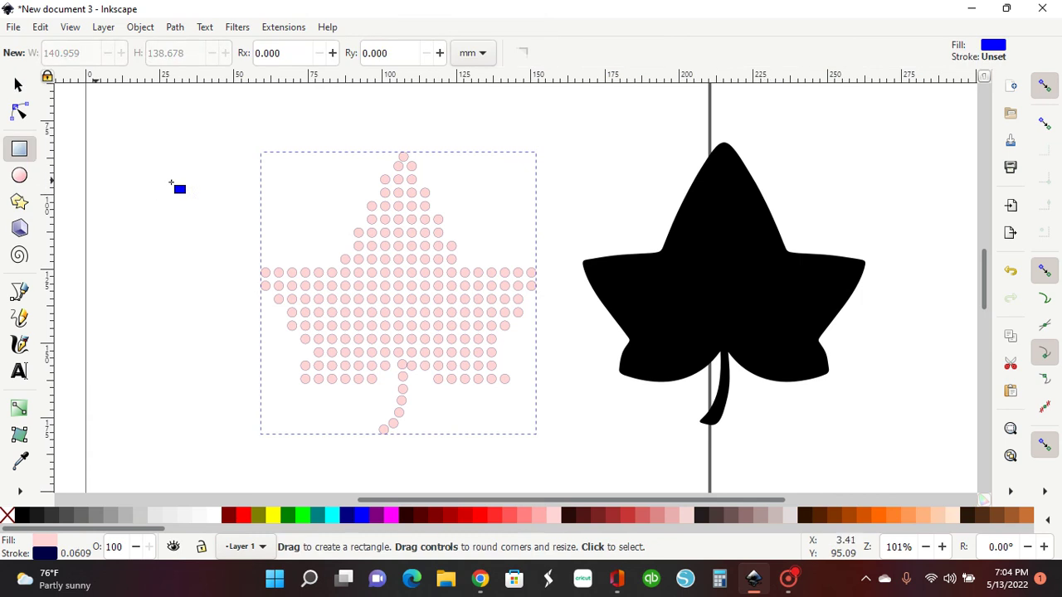
{"action": "left_click", "coordinate": [228, 132]}
{"action": "left_click_drag", "start_coordinate": [228, 131], "coordinate": [574, 465]}
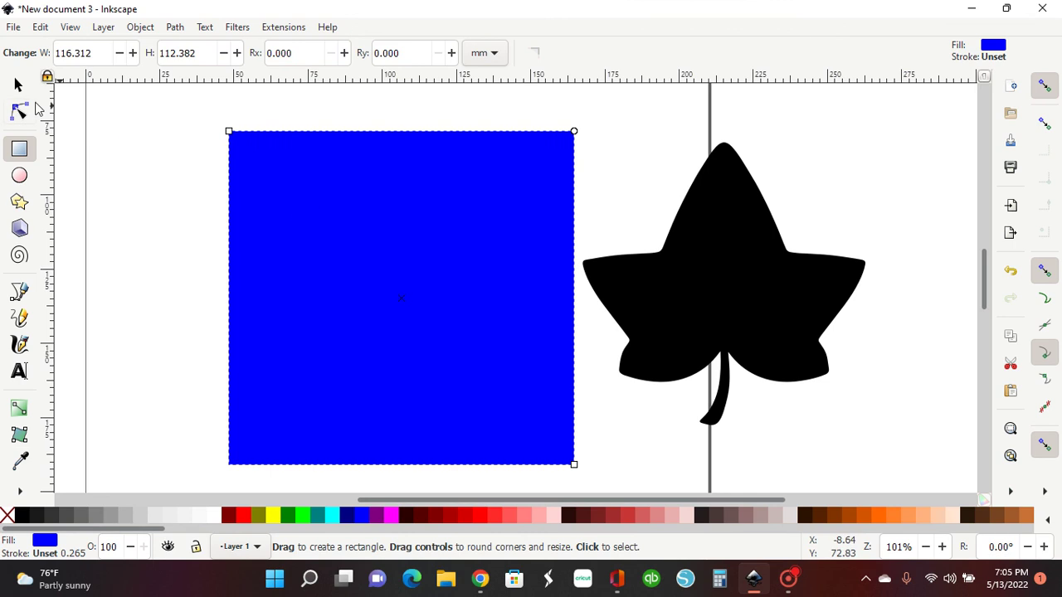
{"action": "left_click", "coordinate": [18, 85]}
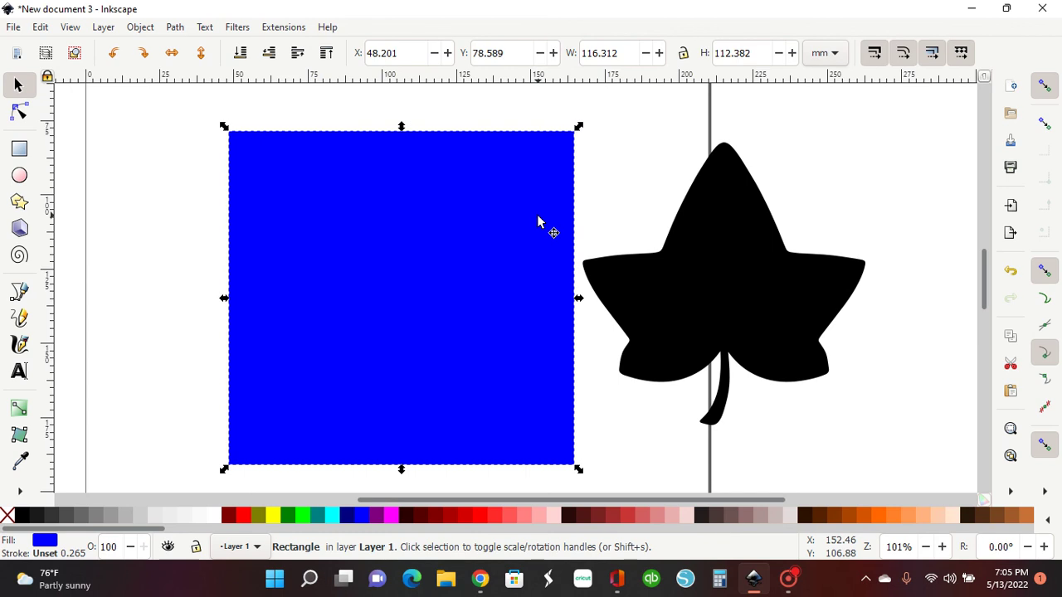
{"action": "left_click", "coordinate": [833, 53]}
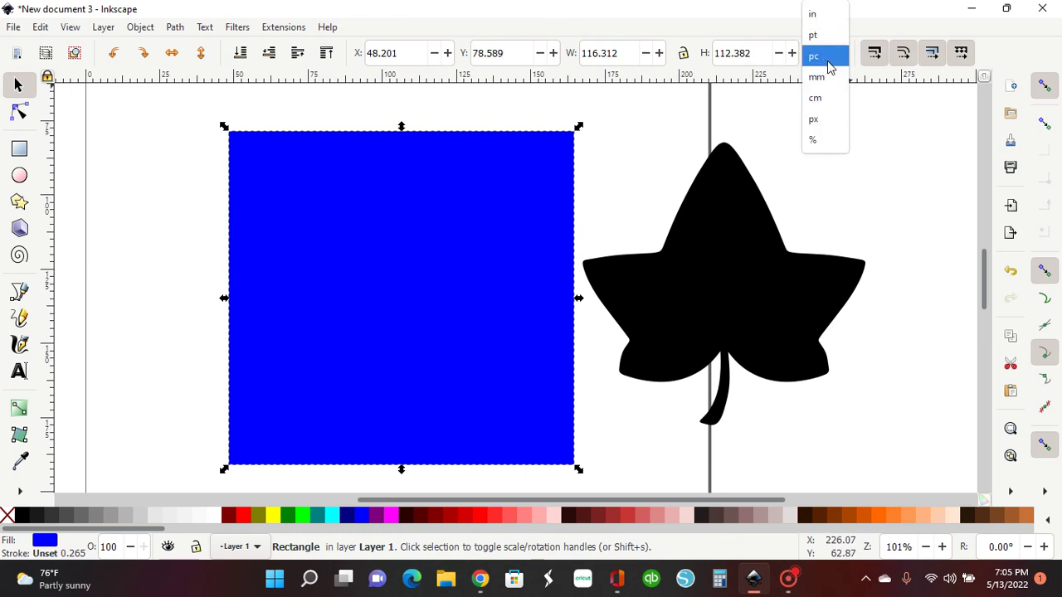
{"action": "left_click", "coordinate": [825, 17]}
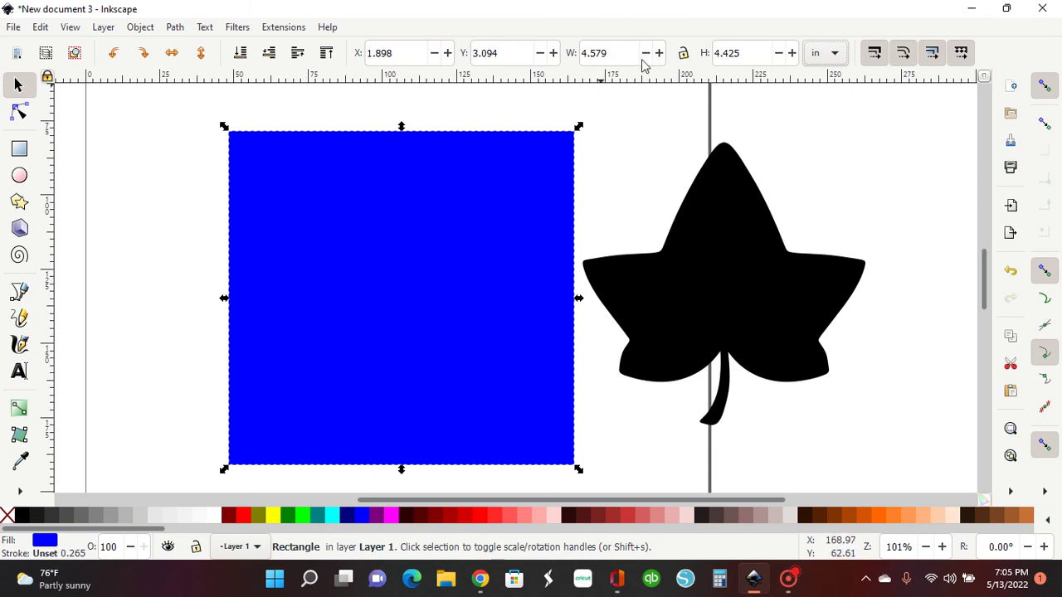
Set the rectangle's width and height to 4.25 in, correcting a mistyped 425 height.
{"action": "double_click", "coordinate": [601, 52]}
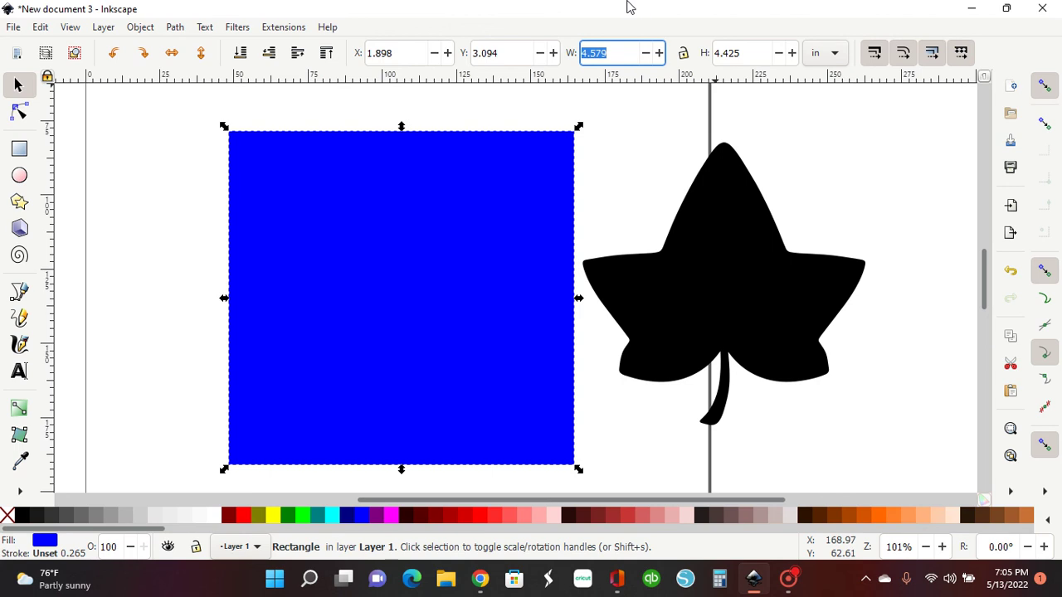
{"action": "type", "text": "4.25"}
{"action": "key", "text": "Return"}
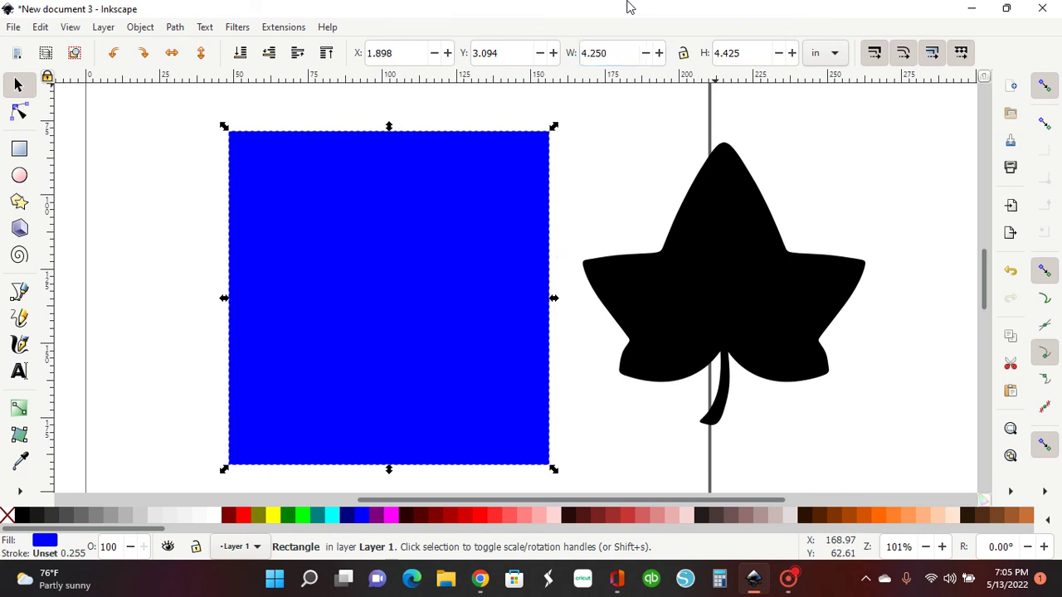
{"action": "key", "text": "Tab"}
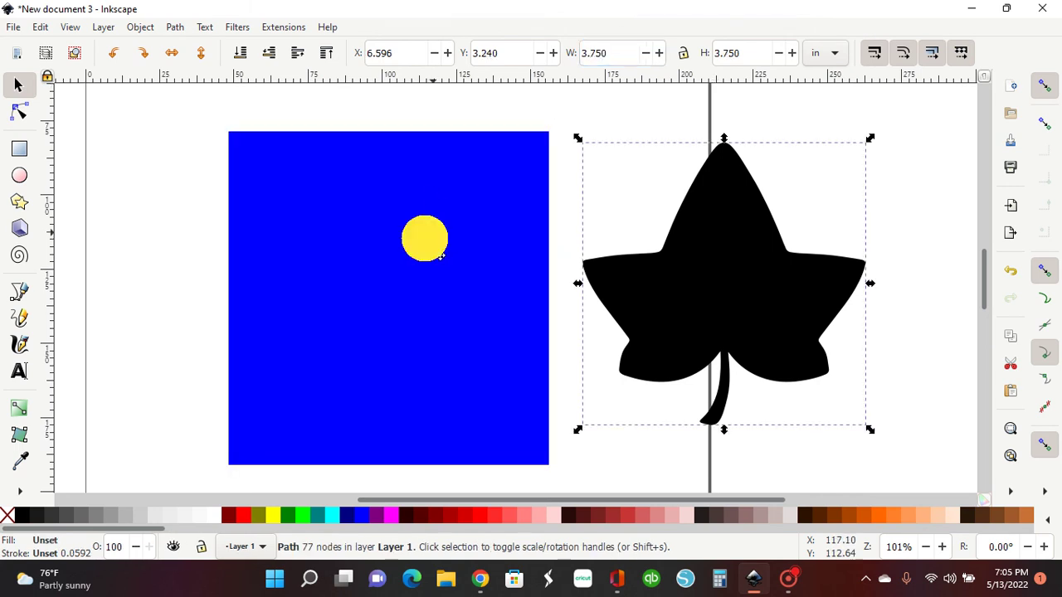
{"action": "left_click", "coordinate": [434, 216]}
{"action": "double_click", "coordinate": [722, 55]}
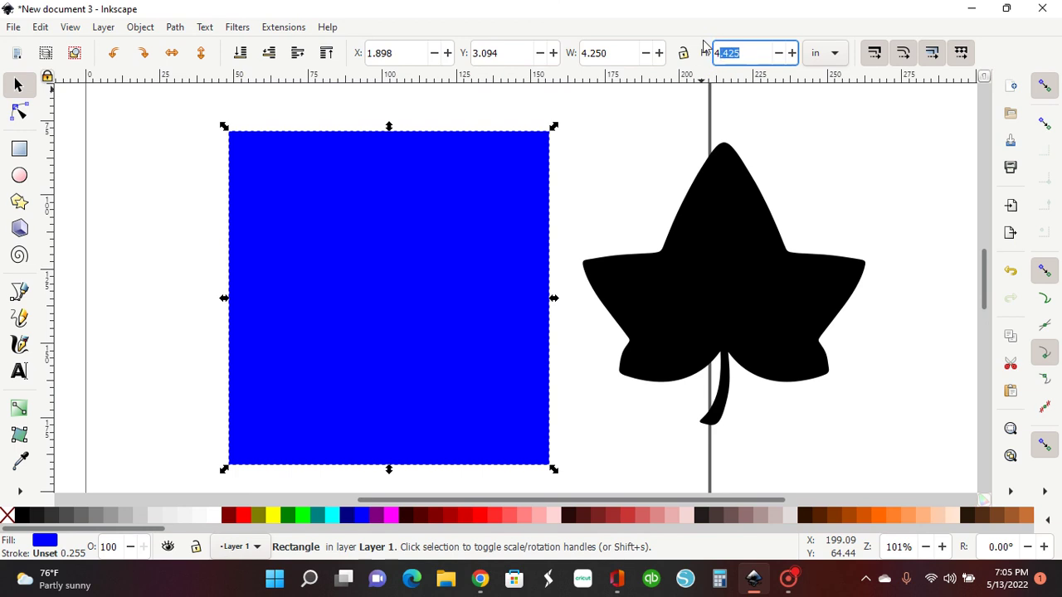
{"action": "type", "text": "425"}
{"action": "key", "text": "Return"}
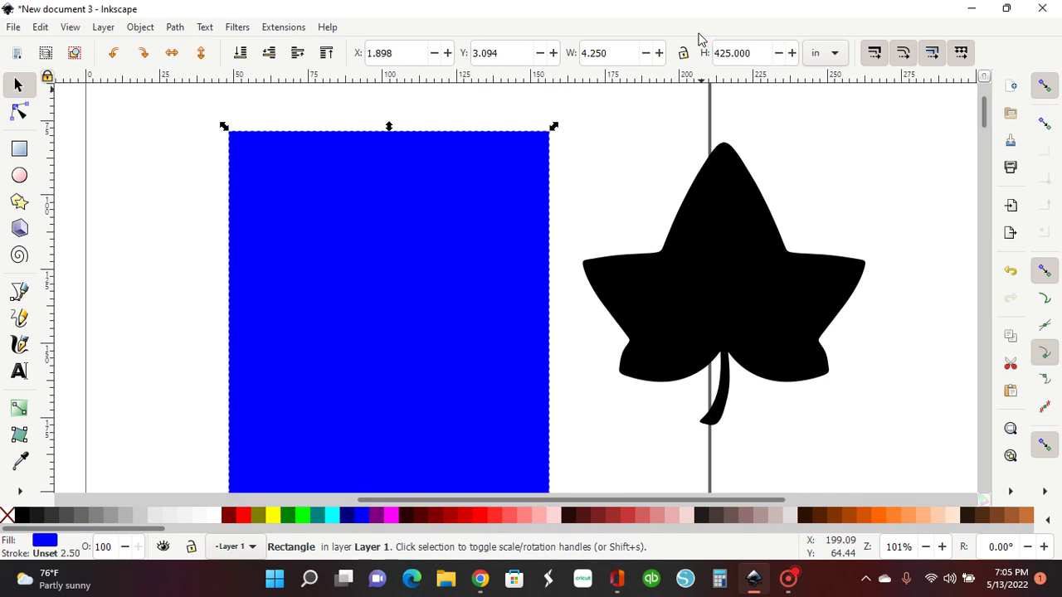
{"action": "double_click", "coordinate": [726, 52]}
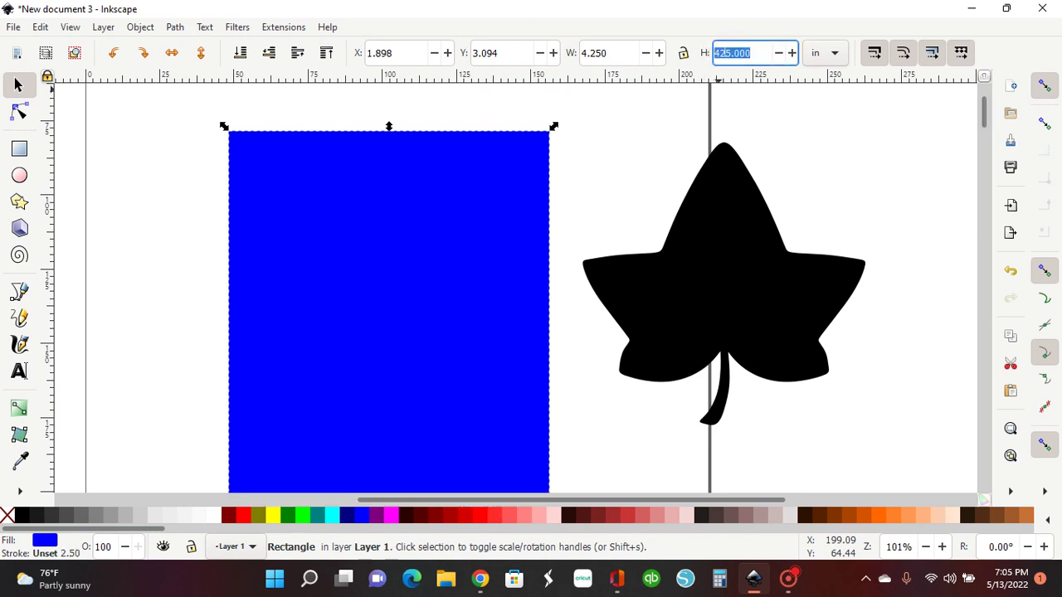
{"action": "type", "text": "4.25"}
{"action": "key", "text": "Return"}
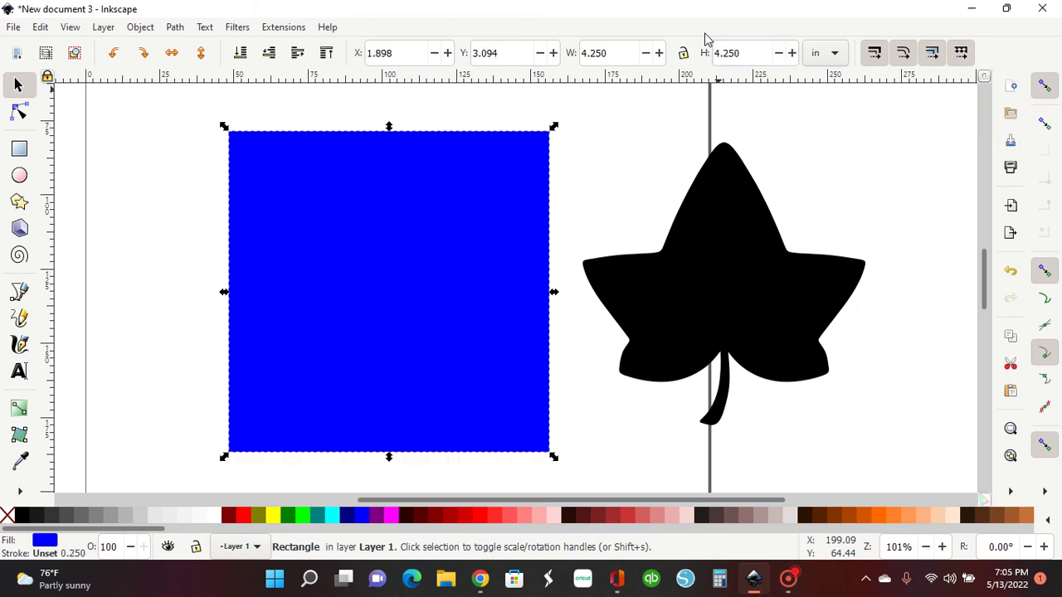
Convert the blue square to a path and lower it to the bottom.
{"action": "left_click", "coordinate": [175, 27]}
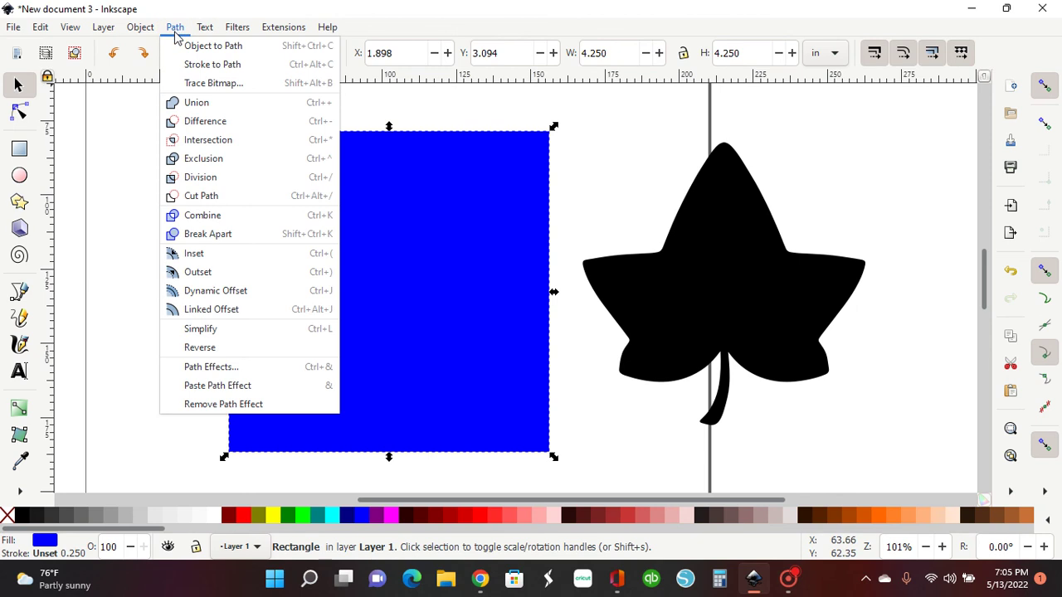
{"action": "left_click", "coordinate": [199, 45]}
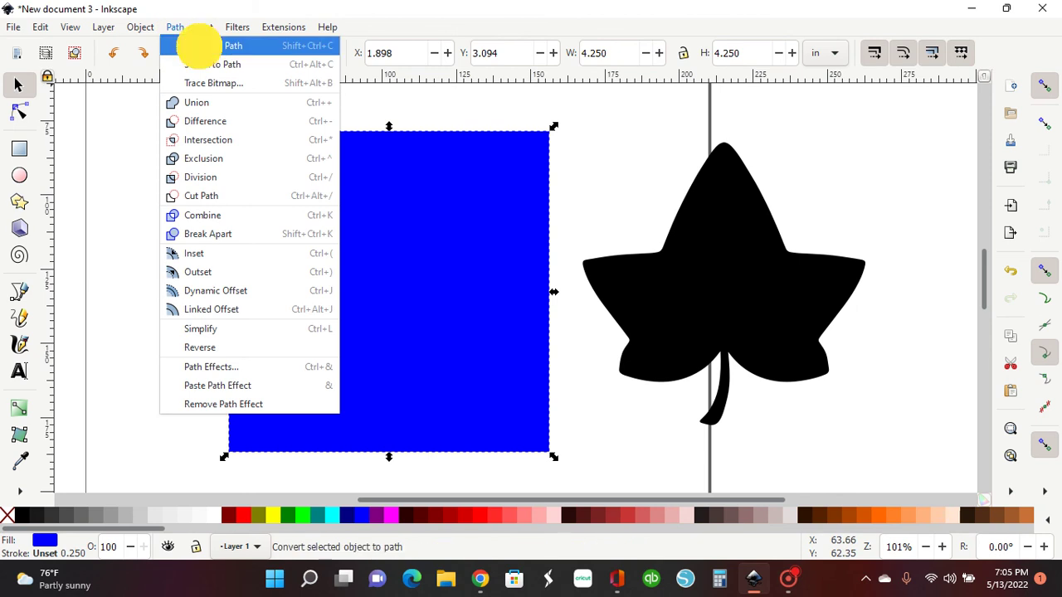
{"action": "left_click", "coordinate": [141, 27]}
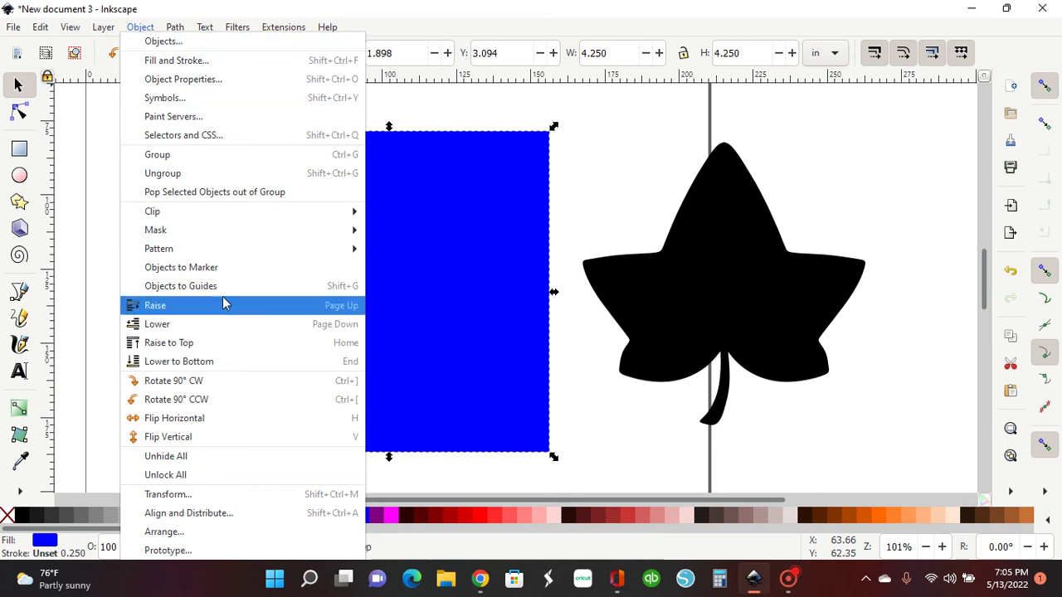
{"action": "left_click", "coordinate": [200, 361]}
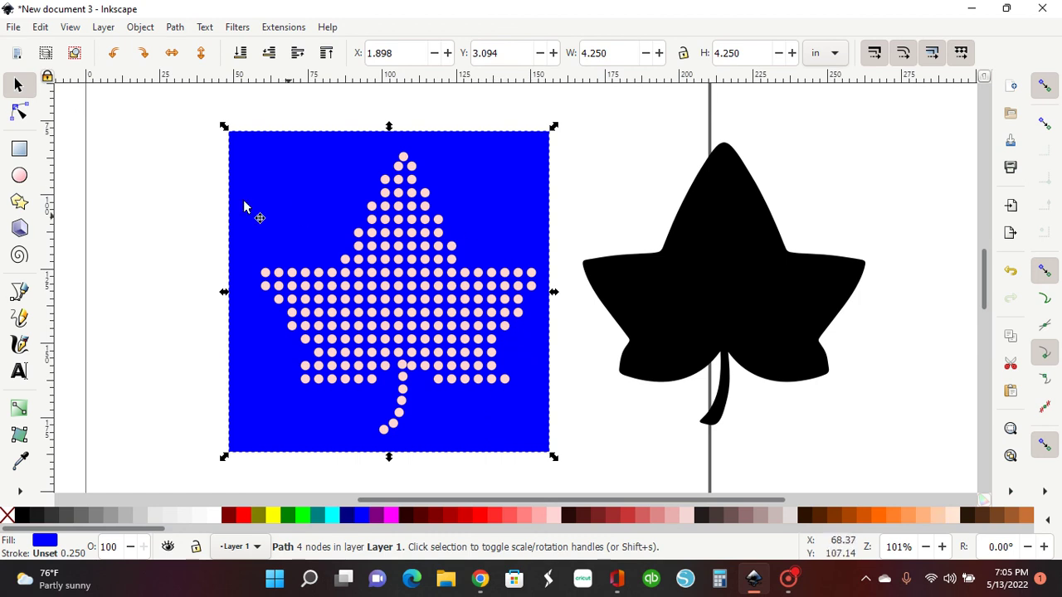
Select the square and dotted leaf together and center them horizontally and vertically.
{"action": "left_click", "coordinate": [142, 374]}
{"action": "left_click_drag", "start_coordinate": [185, 108], "coordinate": [572, 482]}
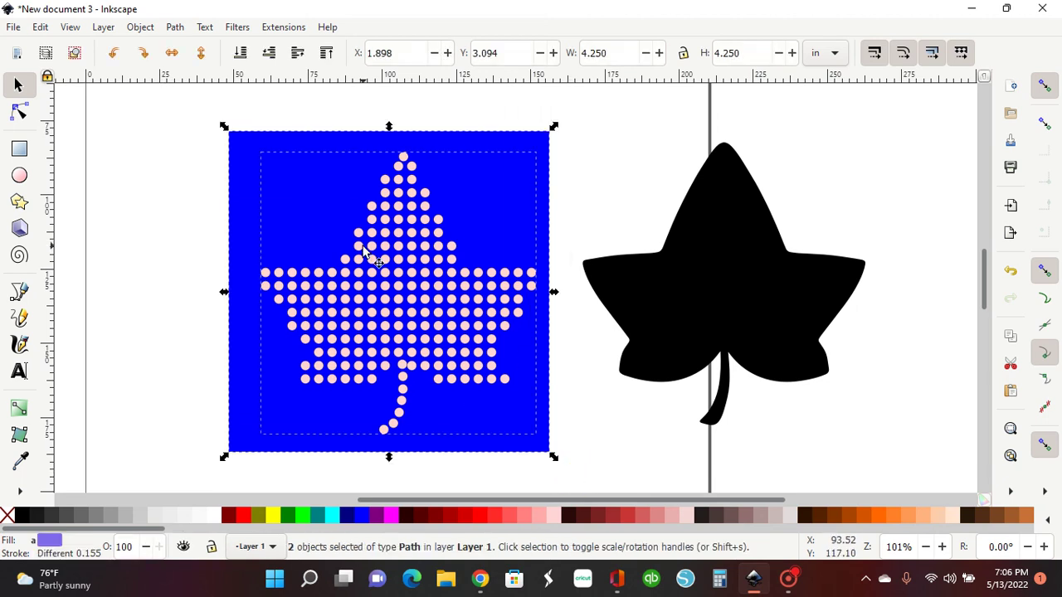
{"action": "left_click", "coordinate": [139, 26]}
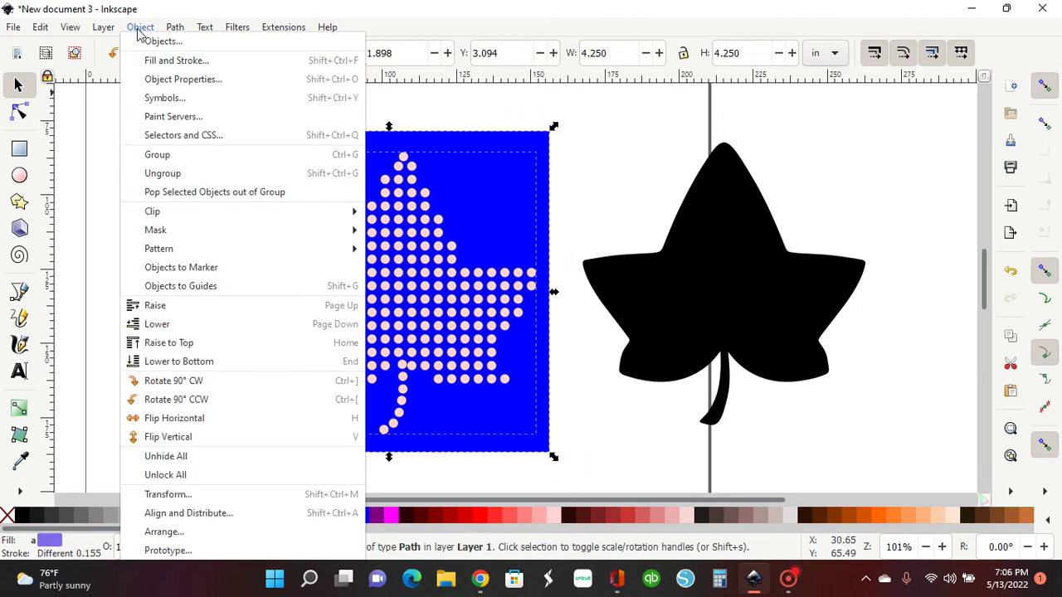
{"action": "left_click", "coordinate": [199, 514]}
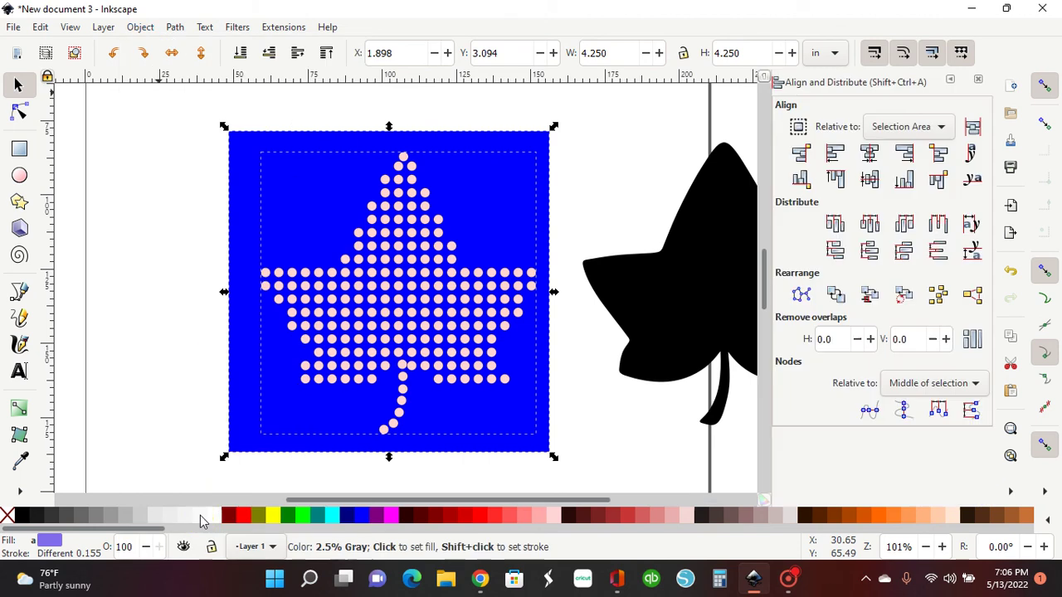
{"action": "left_click", "coordinate": [870, 155]}
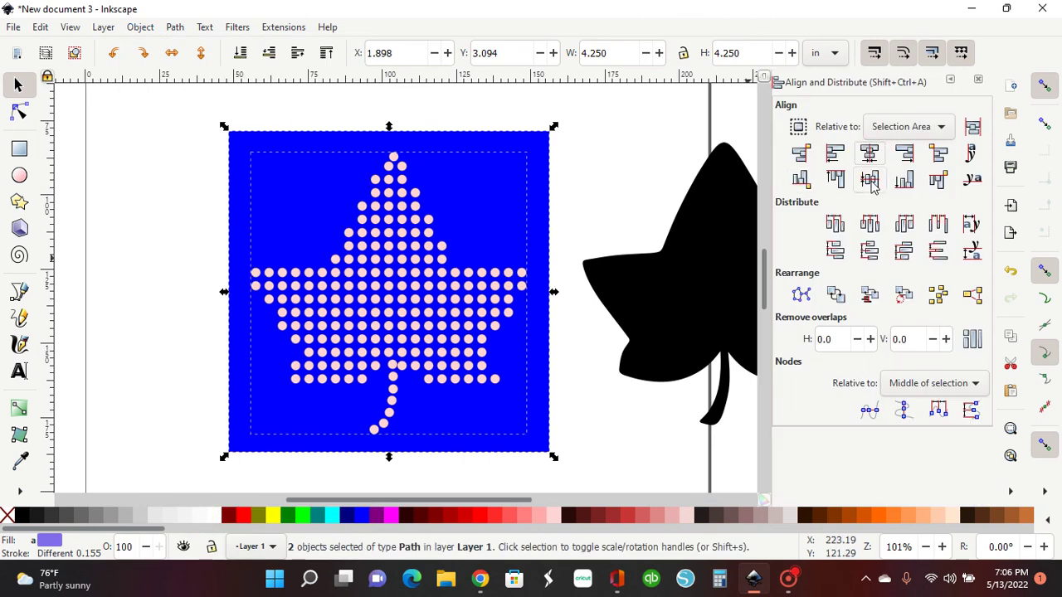
{"action": "left_click", "coordinate": [869, 179]}
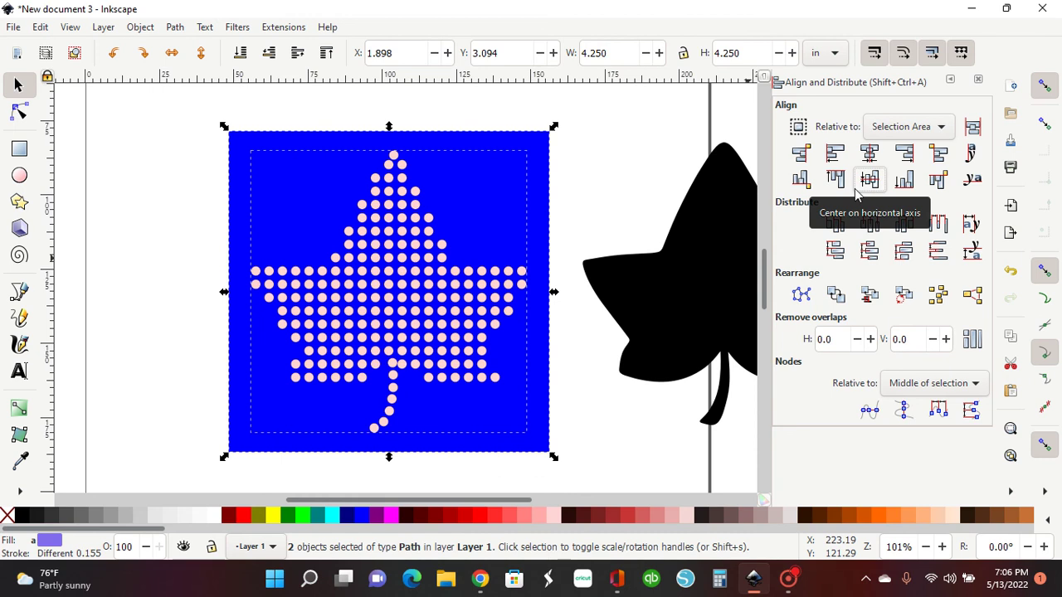
{"action": "left_click", "coordinate": [979, 82]}
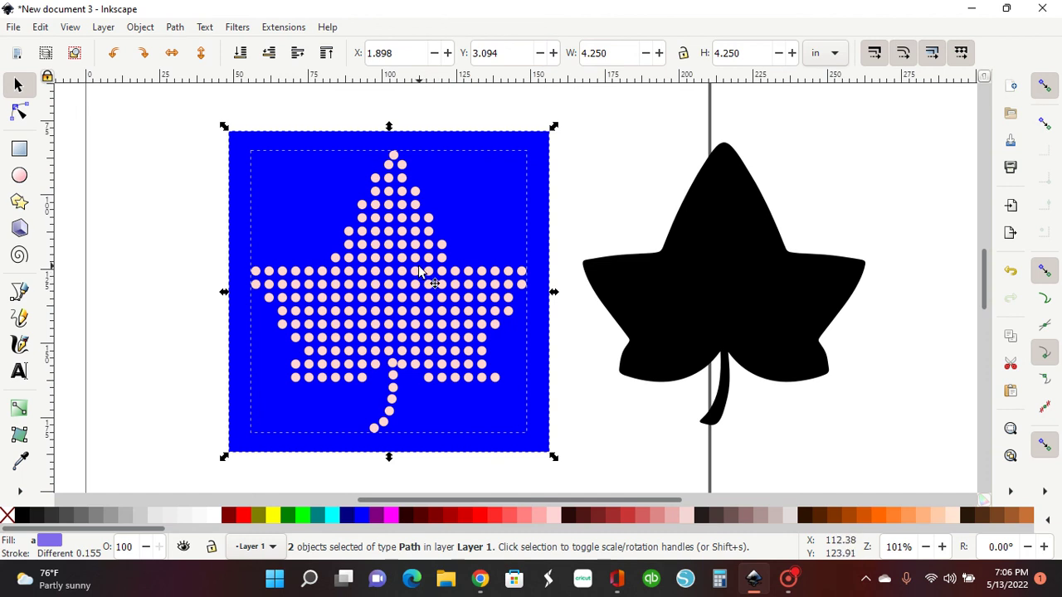
Apply Path > Difference to cut the dots out of the square, then nudge it up-left.
{"action": "left_click", "coordinate": [175, 31]}
{"action": "left_click", "coordinate": [209, 121]}
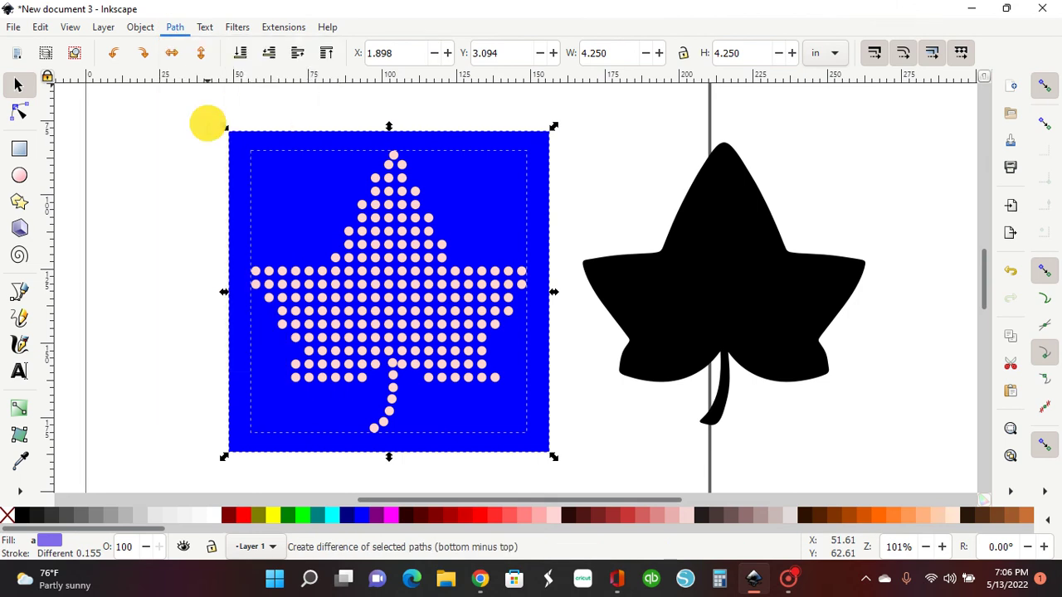
{"action": "left_click_drag", "start_coordinate": [539, 200], "coordinate": [485, 219]}
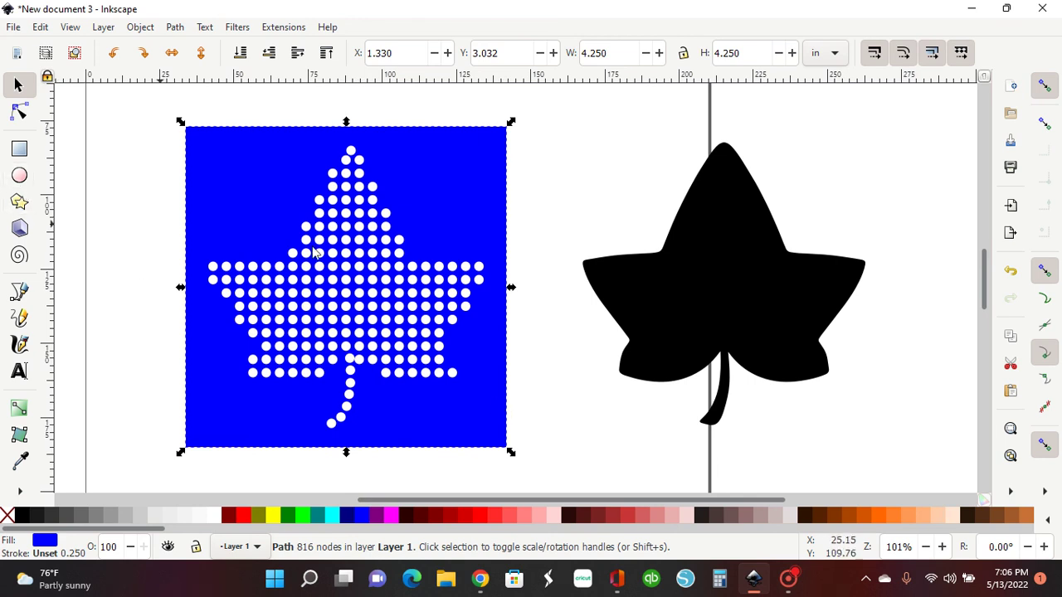
Zoom out and select both the cut-out blue square and the black leaf.
{"action": "left_click", "coordinate": [925, 547]}
{"action": "left_click", "coordinate": [925, 547]}
{"action": "left_click", "coordinate": [925, 547]}
{"action": "left_click", "coordinate": [925, 547]}
{"action": "left_click", "coordinate": [926, 547]}
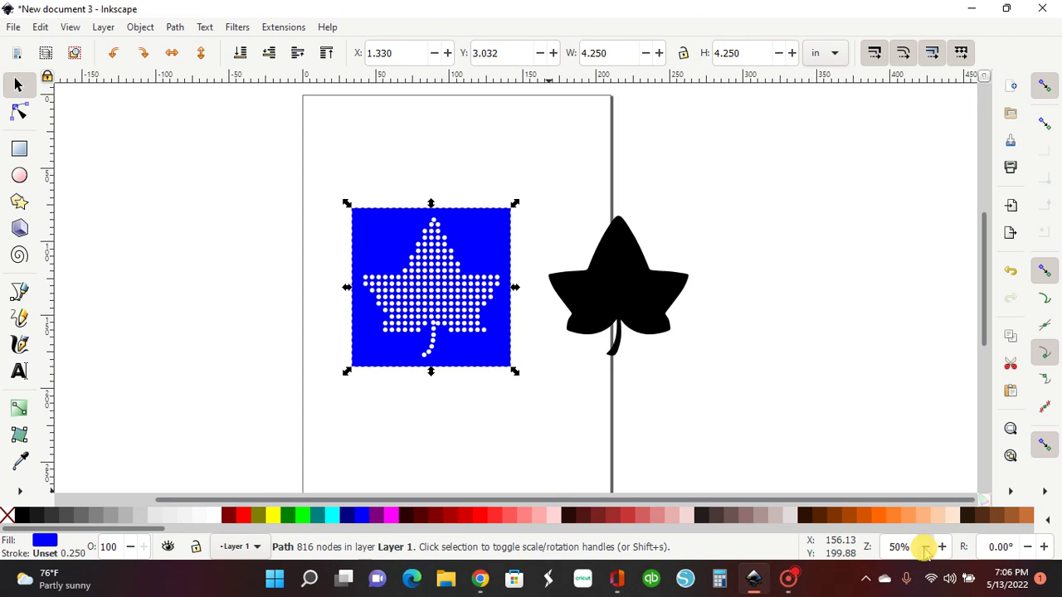
{"action": "left_click", "coordinate": [925, 547]}
{"action": "left_click_drag", "start_coordinate": [624, 282], "coordinate": [549, 463]}
{"action": "left_click", "coordinate": [490, 336]}
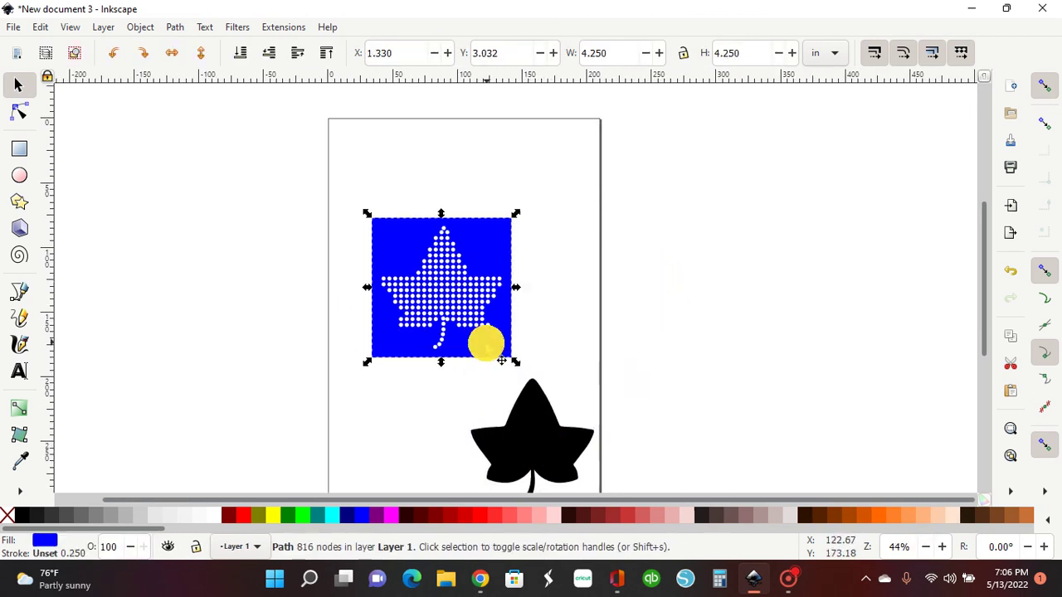
{"action": "left_click", "coordinate": [325, 173]}
{"action": "left_click_drag", "start_coordinate": [322, 157], "coordinate": [661, 500]}
Resize the page to the selection in Document Properties, giving 171.85875 × 219.59686 mm.
{"action": "left_click", "coordinate": [12, 27]}
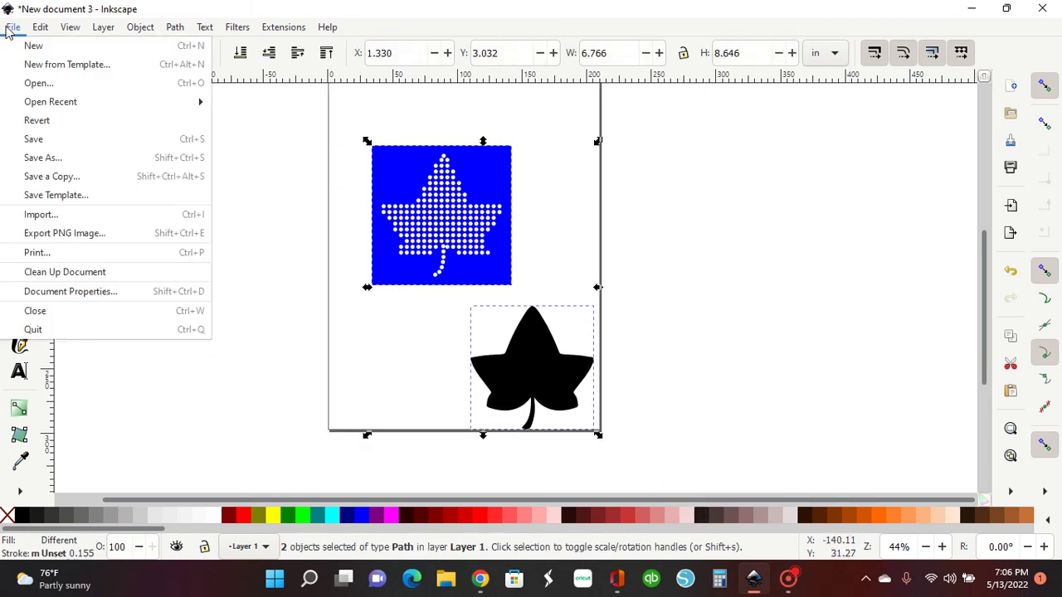
{"action": "left_click", "coordinate": [73, 292]}
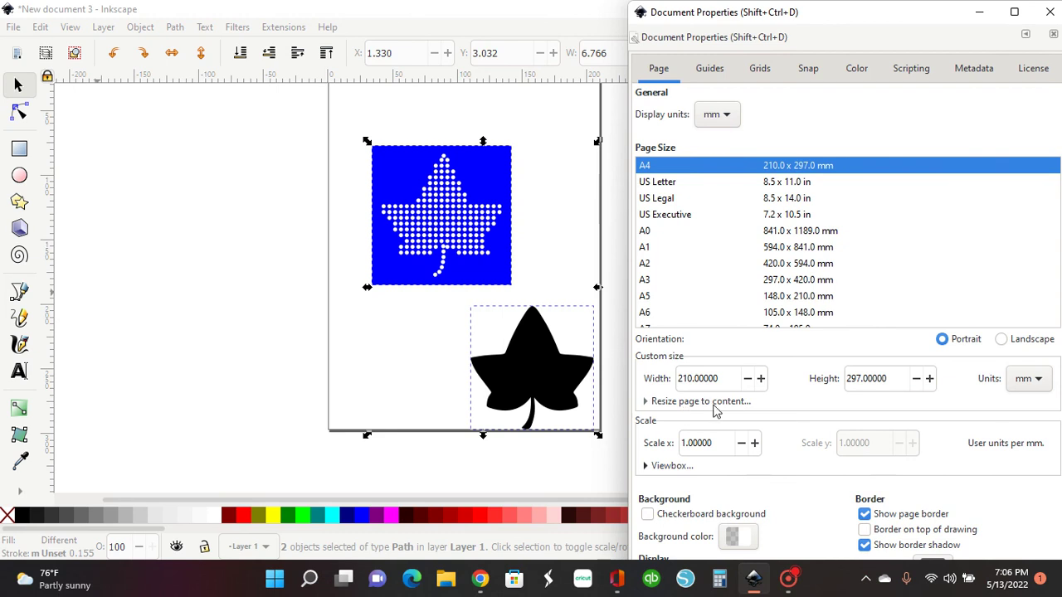
{"action": "left_click", "coordinate": [733, 402]}
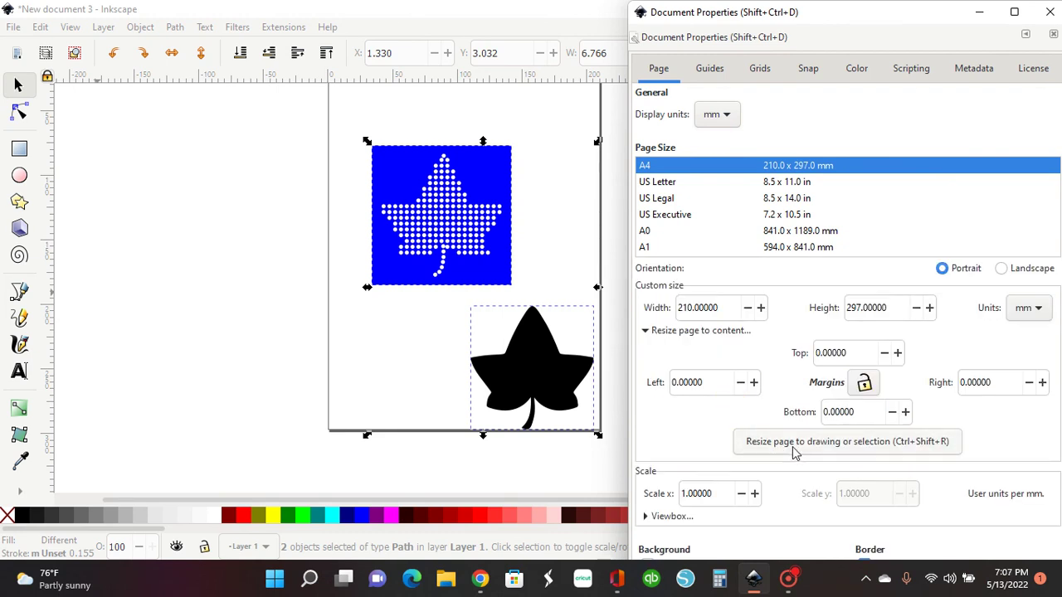
{"action": "left_click", "coordinate": [802, 451]}
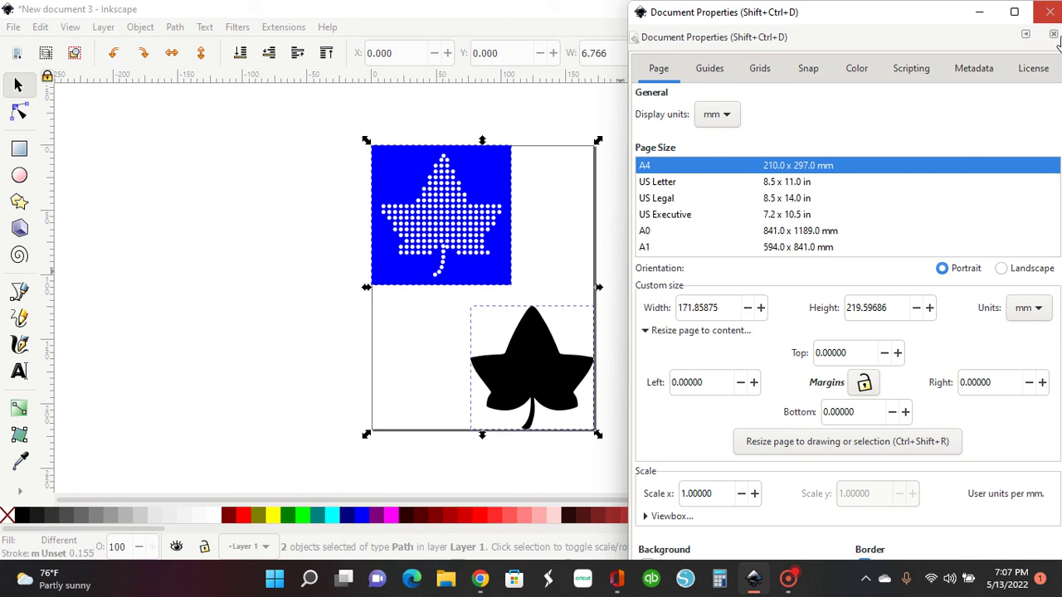
{"action": "left_click", "coordinate": [1047, 11]}
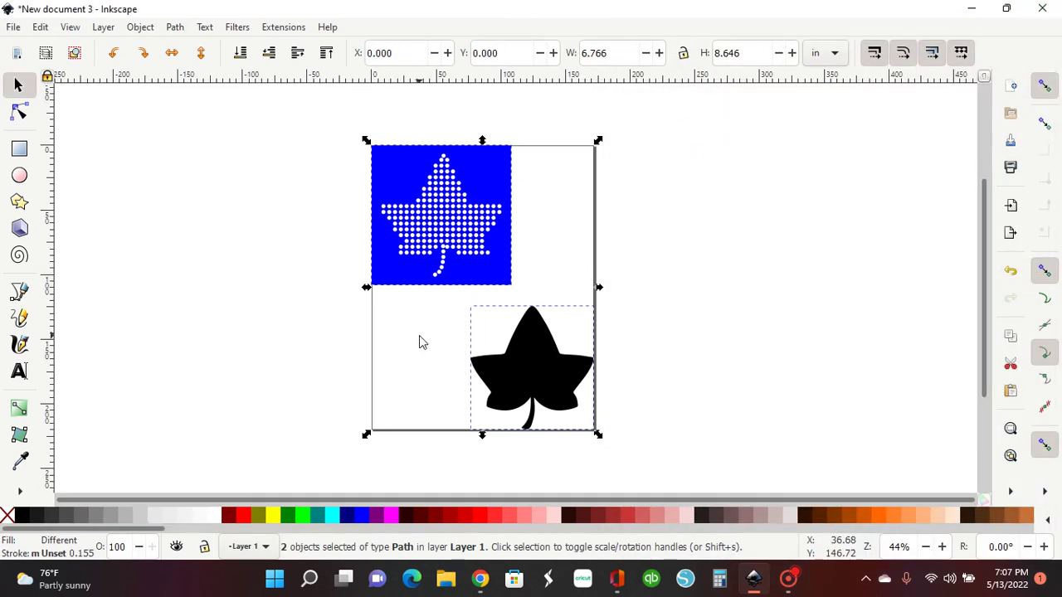
Save the document as Inkscape SVG under the name rhinestoneivy.svg.
{"action": "left_click", "coordinate": [15, 27]}
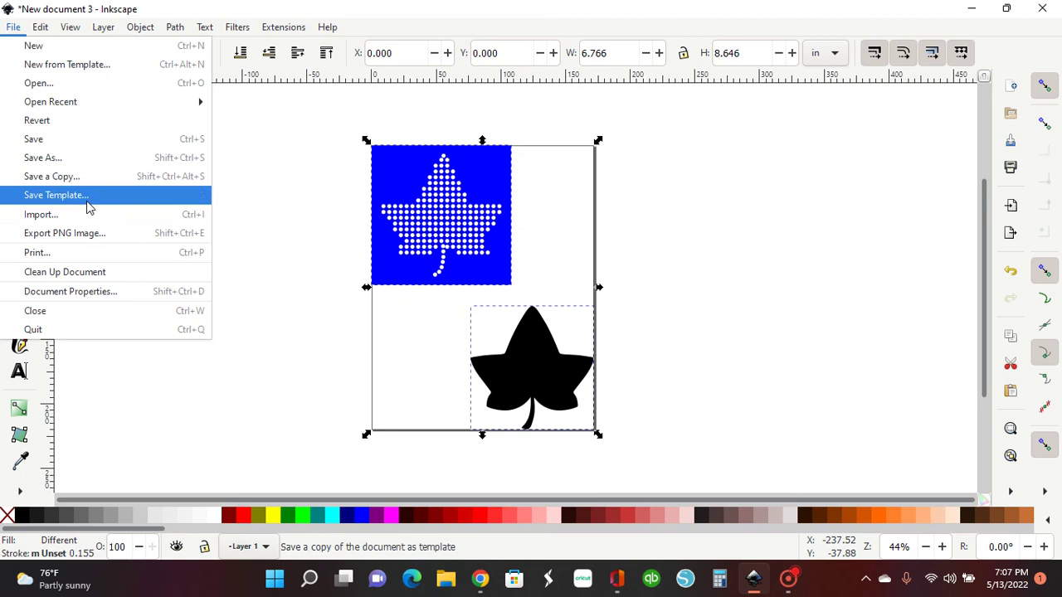
{"action": "left_click", "coordinate": [73, 163]}
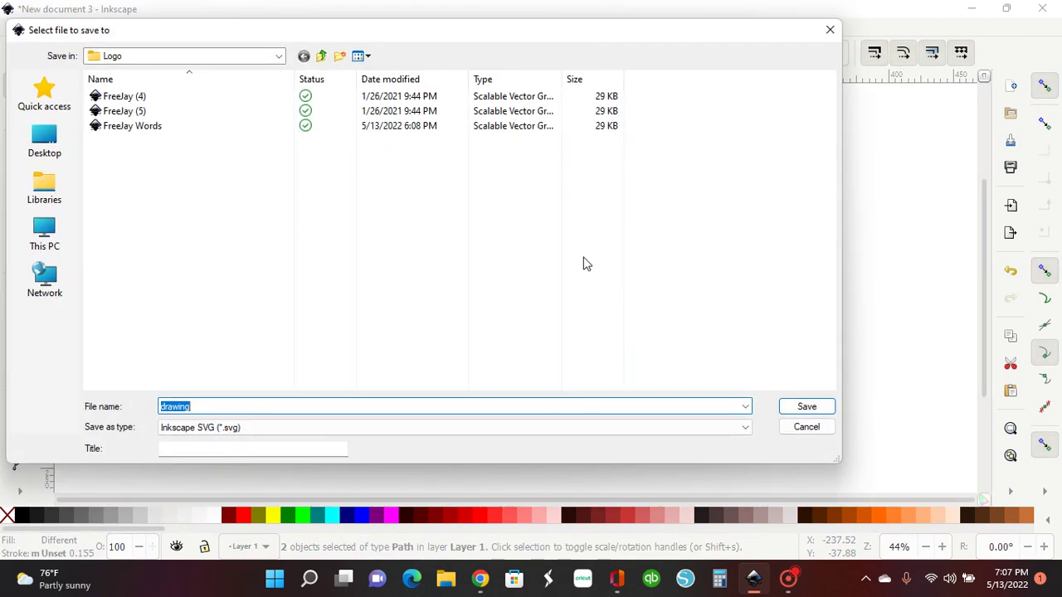
{"action": "type", "text": "rhinestone i"}
{"action": "left_click", "coordinate": [817, 405]}
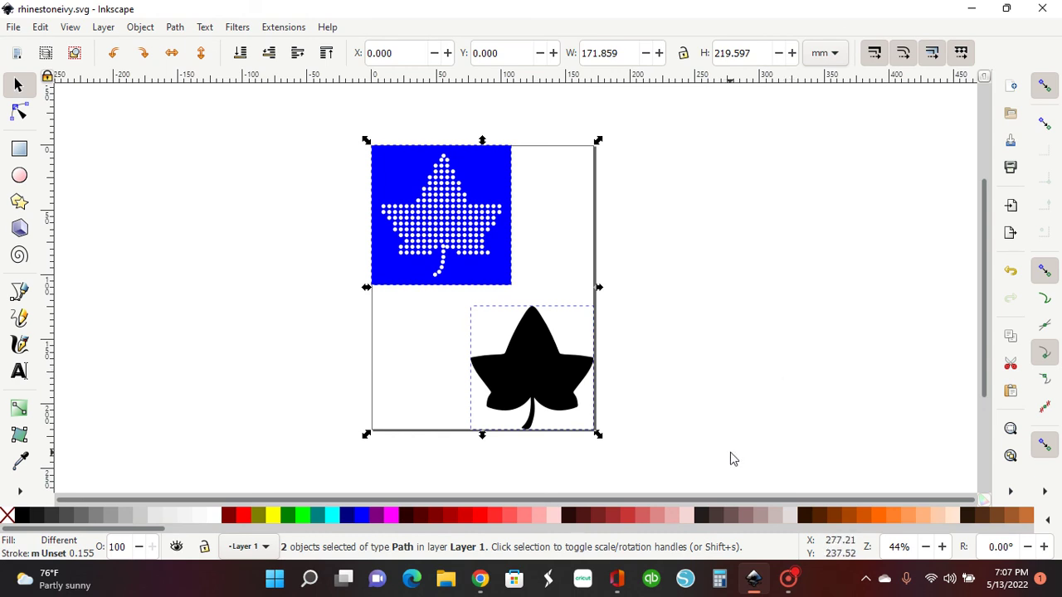
{"action": "left_click", "coordinate": [789, 579]}
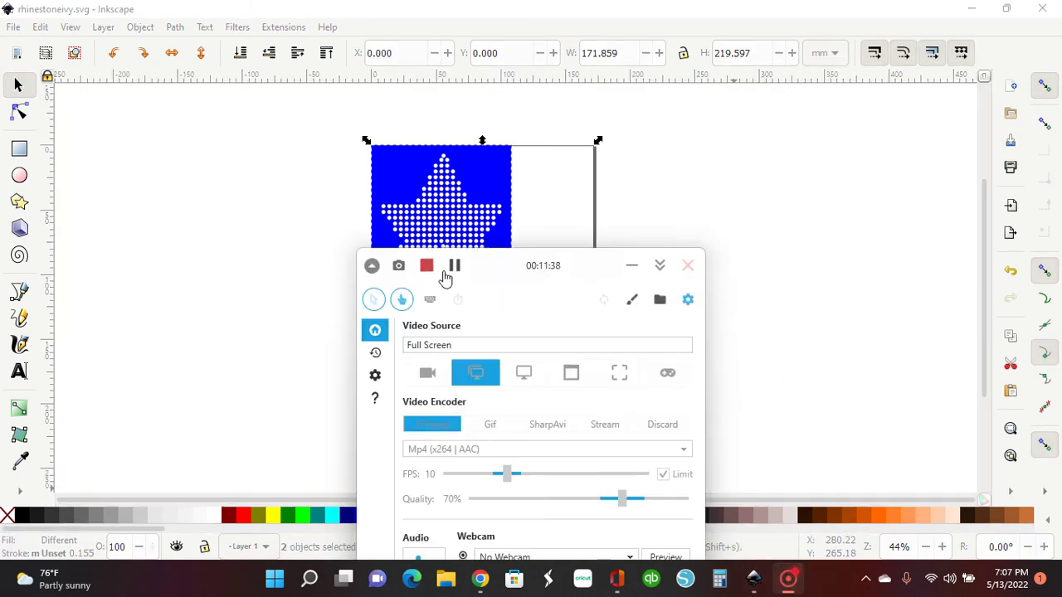